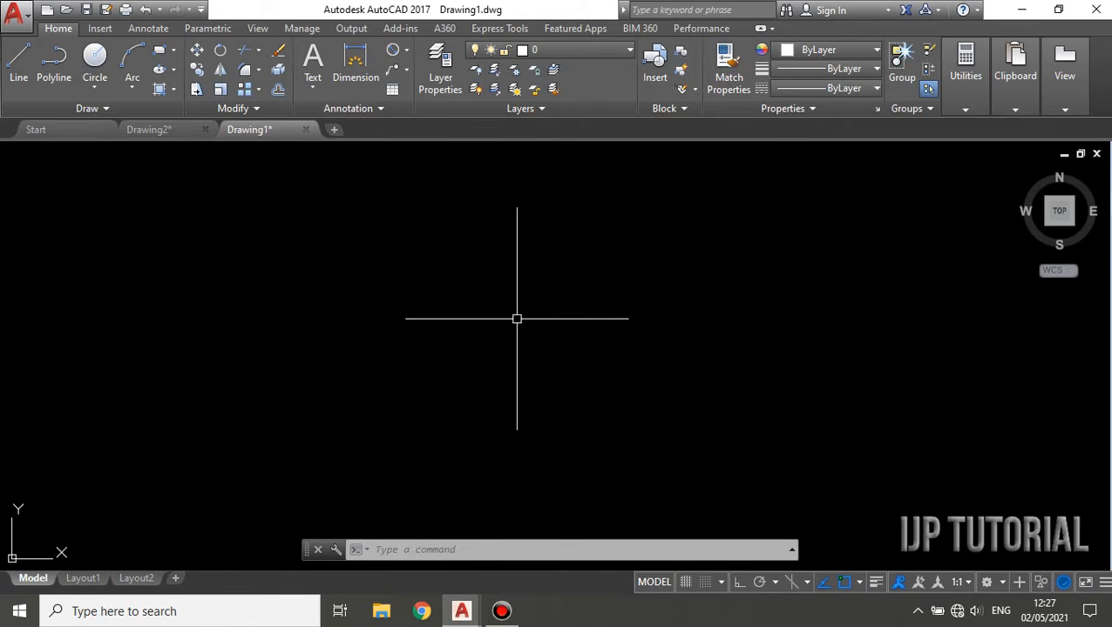
- Draw a 100 by 100 square with the Rectangle command in the empty drawing area
click(160, 49)
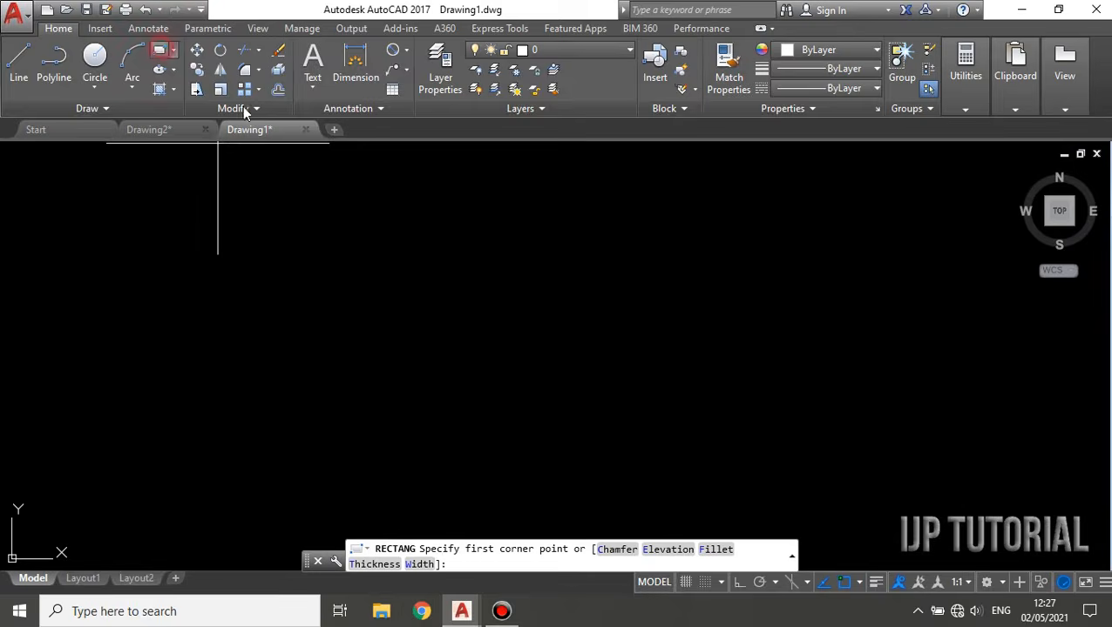
click(494, 268)
text(100)
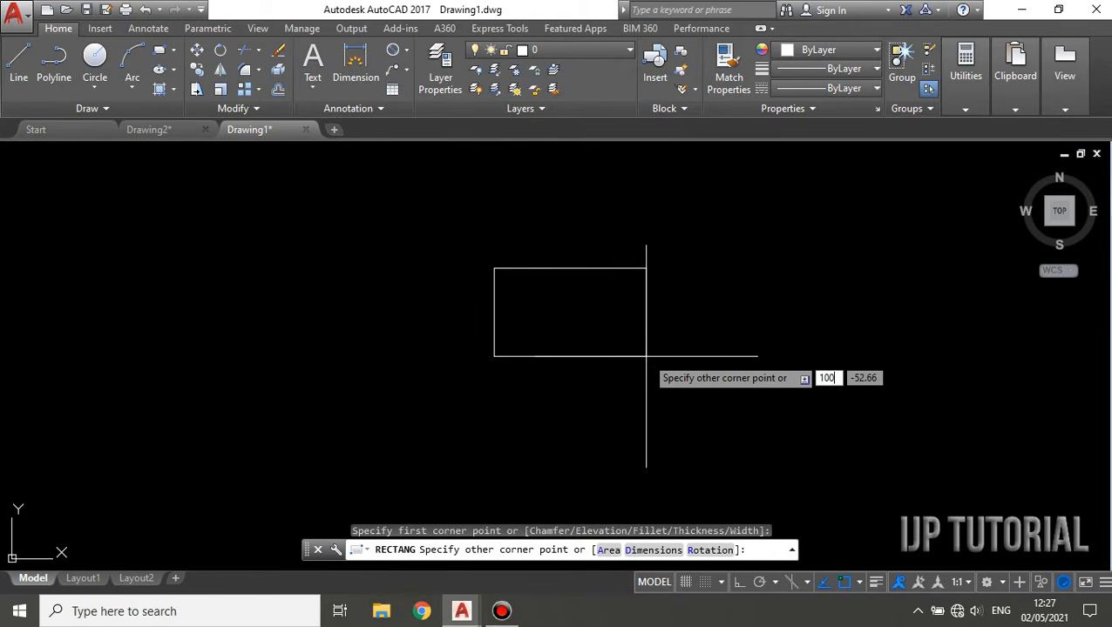
key(Tab)
text(100)
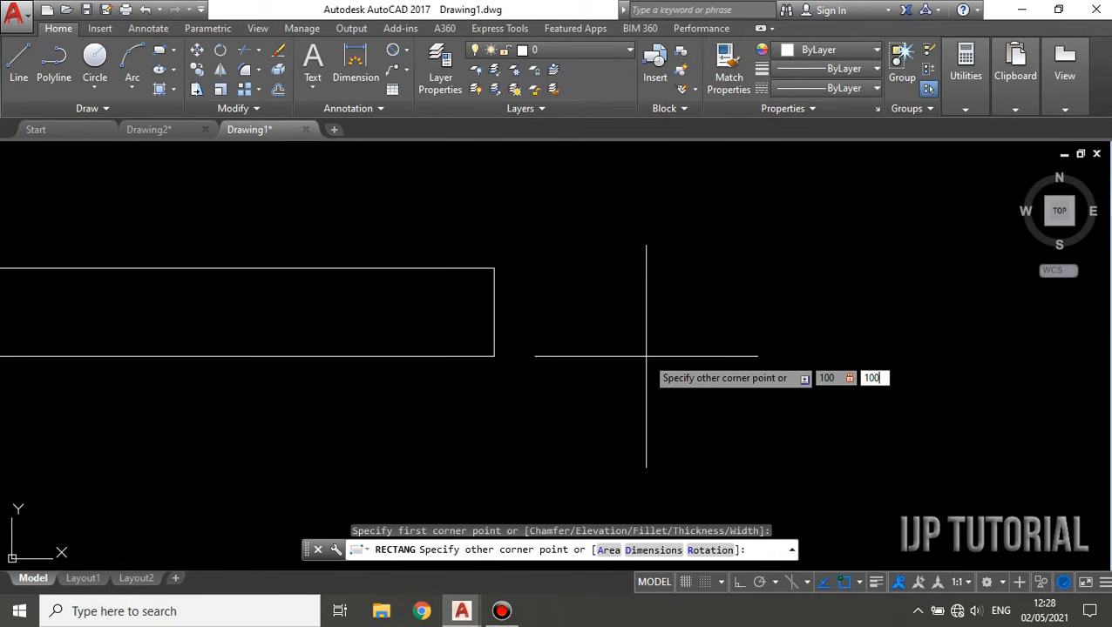
key(Return)
scroll(634, 365, down, 3)
scroll(643, 251, up, 4)
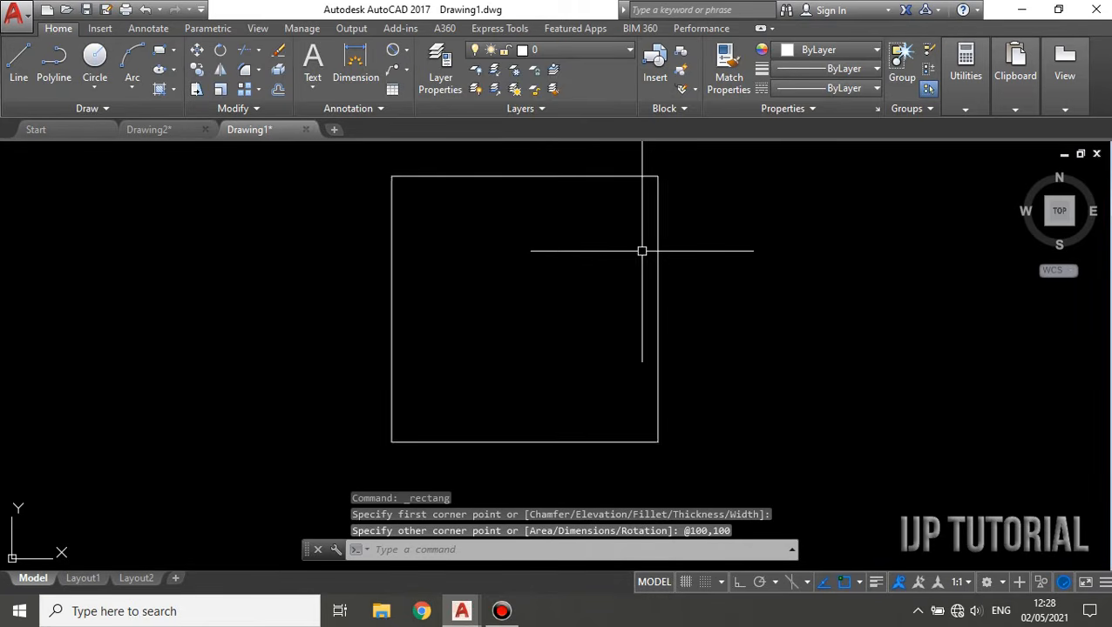
scroll(648, 231, down, 2)
scroll(685, 206, up, 2)
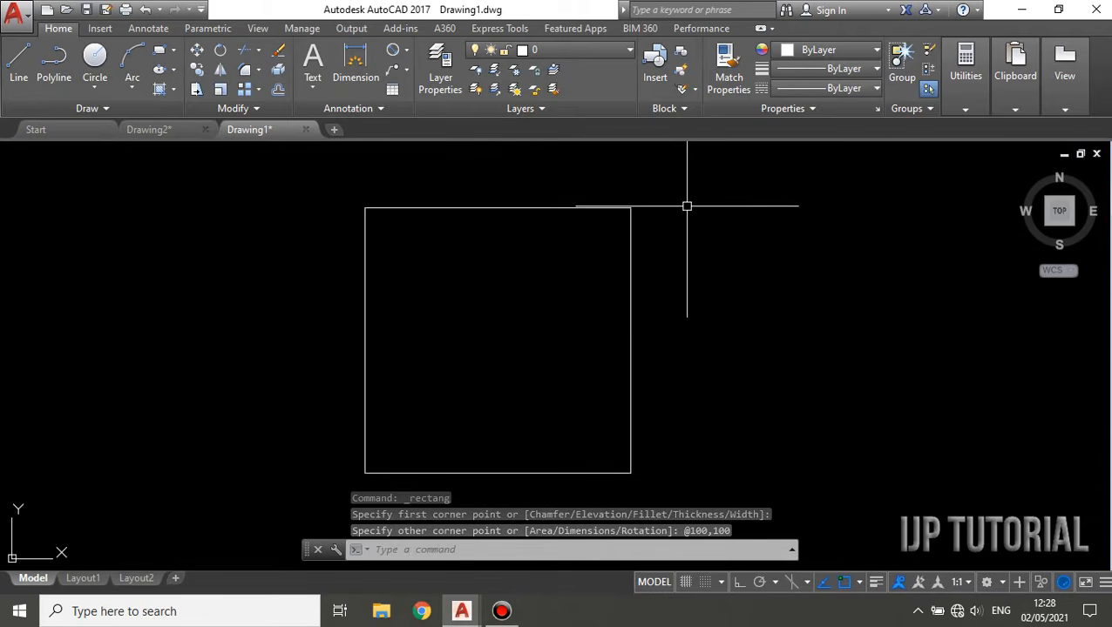
scroll(685, 206, down, 2)
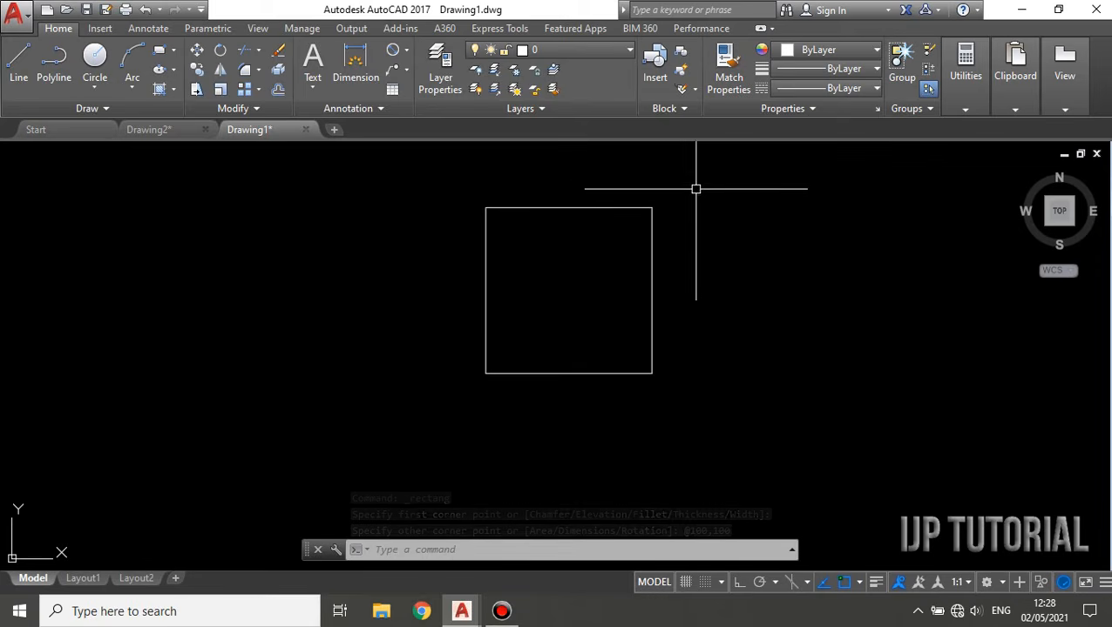
- Add a linear dimension to the square's top edge, placing the dimension line just above it
click(407, 52)
click(425, 77)
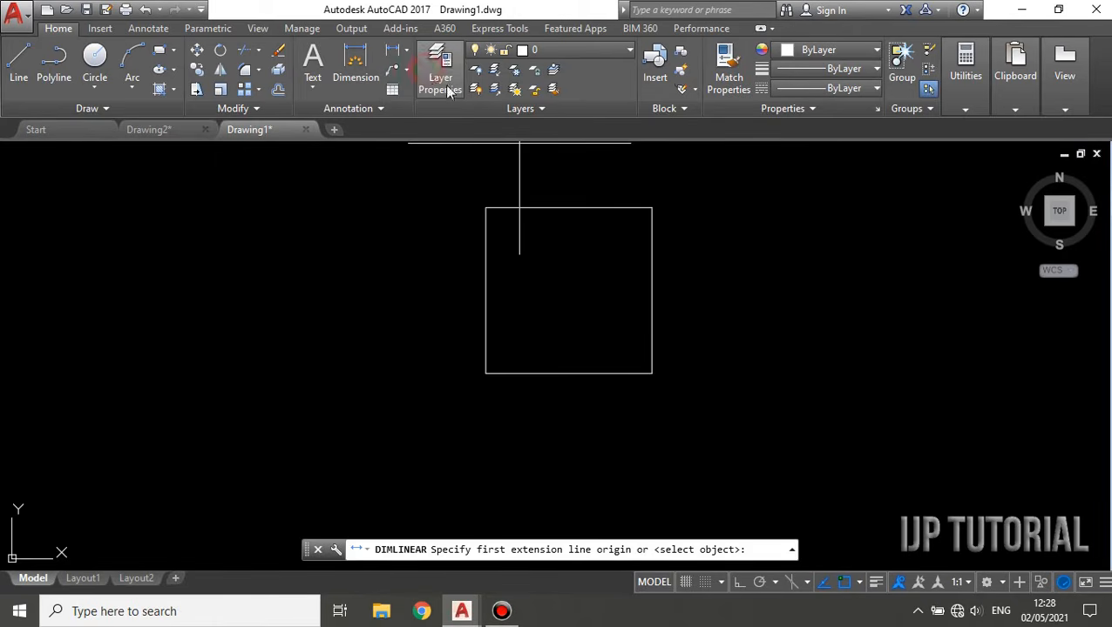
click(486, 208)
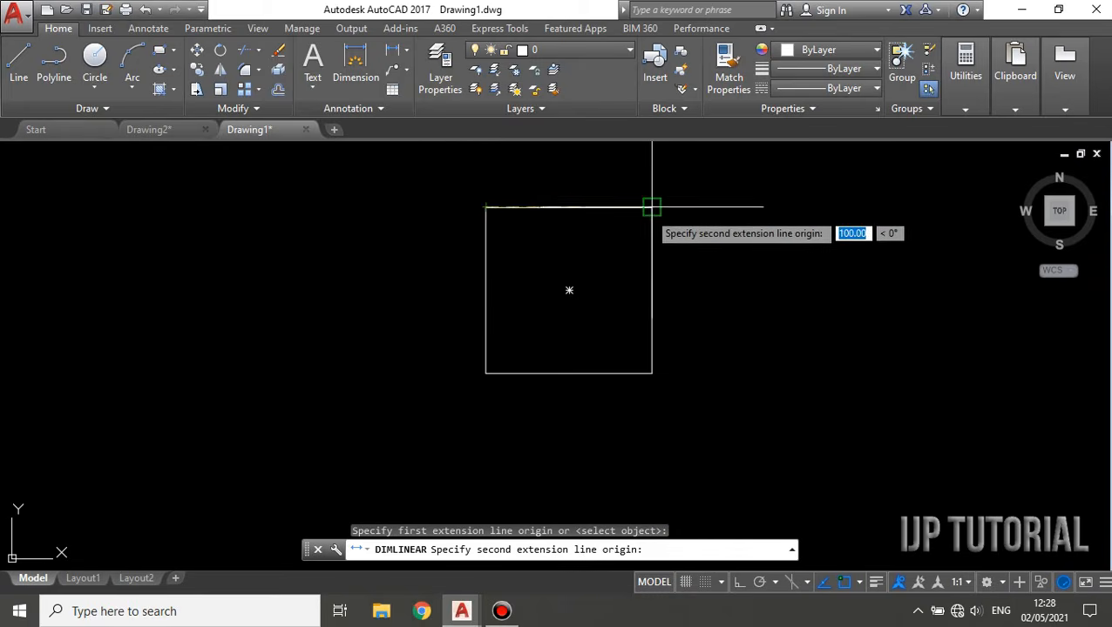
click(652, 208)
click(648, 178)
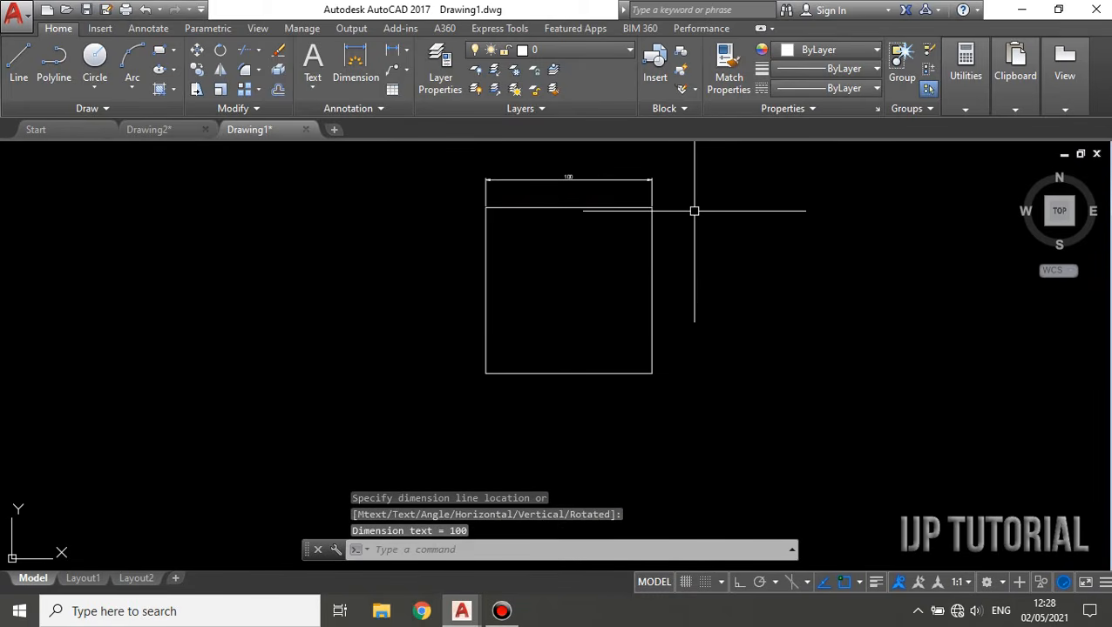
- Add a linear dimension to the square's right edge, placing the dimension line just outside it
key(Return)
click(652, 208)
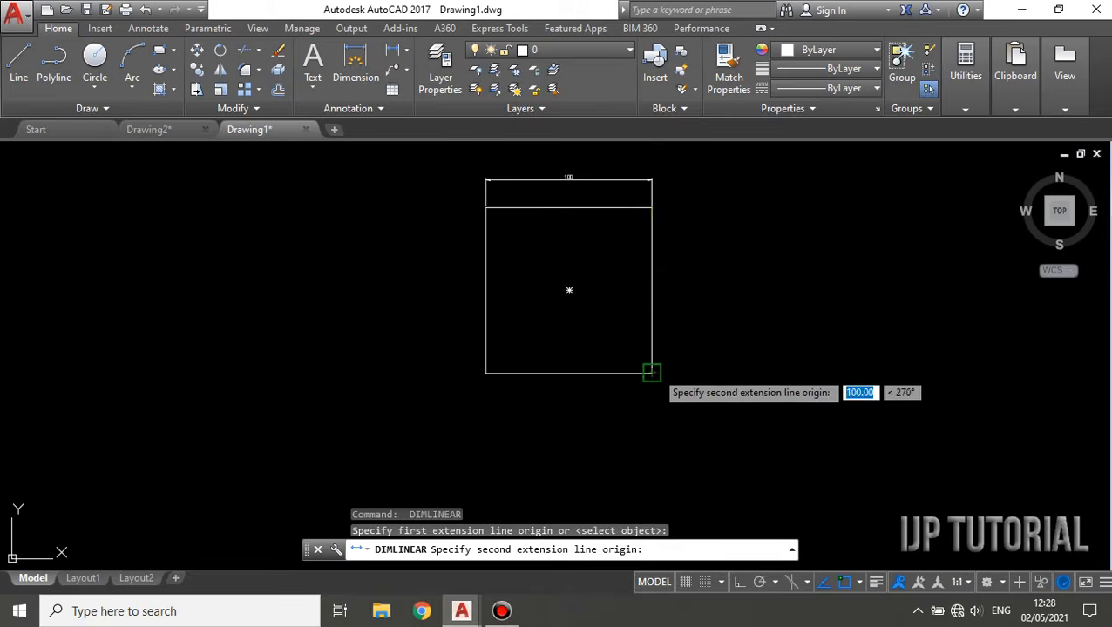
click(652, 373)
click(682, 291)
scroll(688, 193, up, 2)
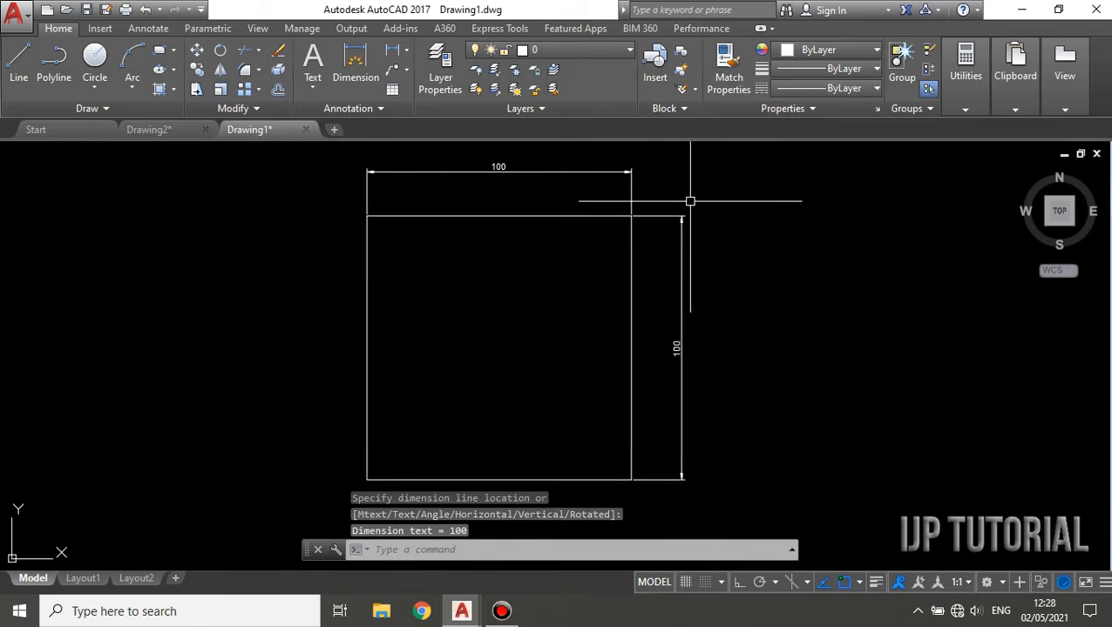
- Examine how large the dimension text and arrowheads are in relation to the square
scroll(690, 202, down, 2)
scroll(653, 184, up, 2)
scroll(659, 167, down, 2)
scroll(640, 195, up, 2)
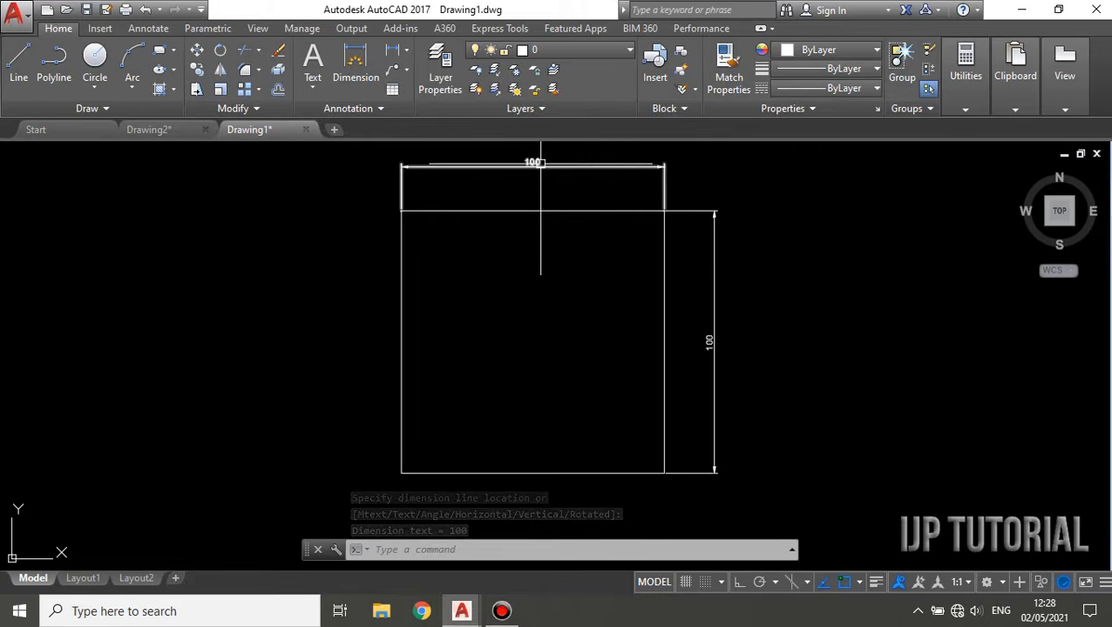
scroll(618, 201, up, 2)
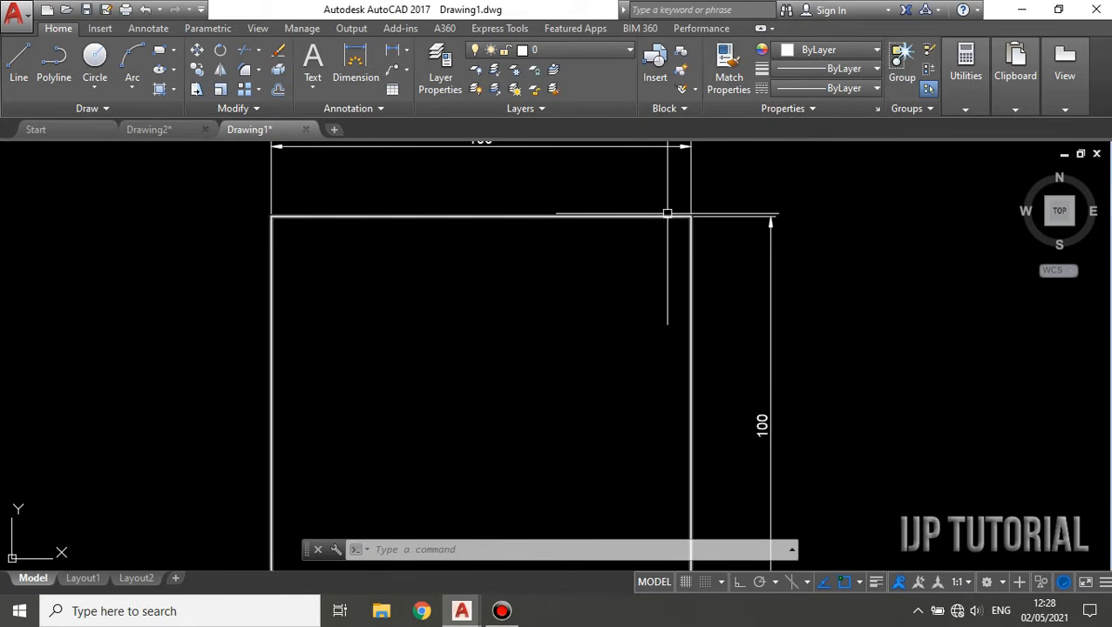
scroll(673, 212, down, 2)
scroll(683, 211, up, 4)
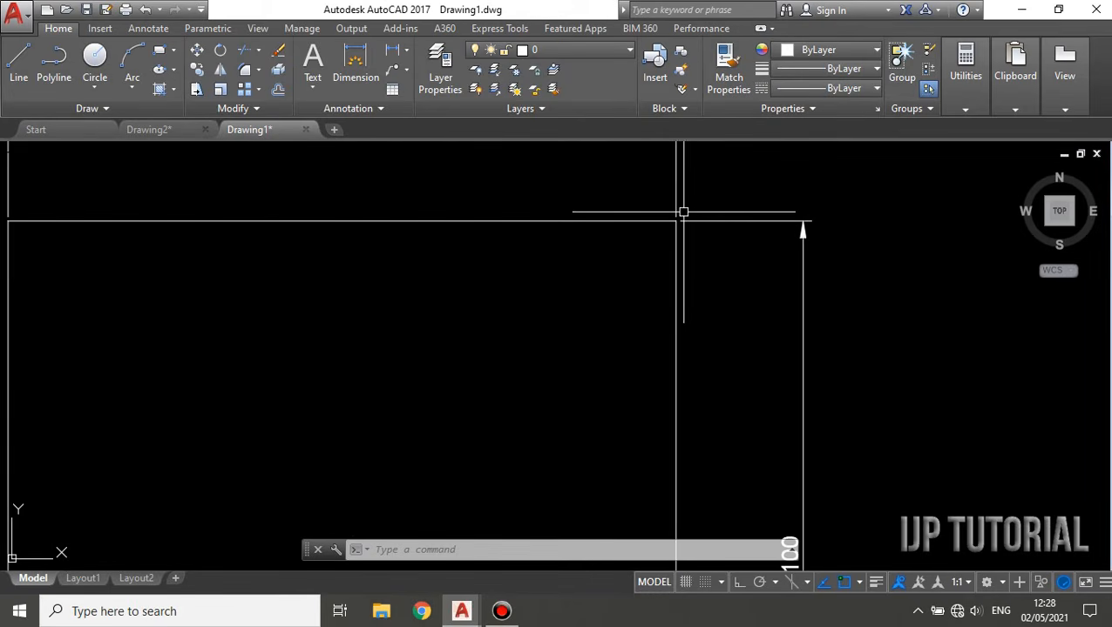
scroll(684, 199, down, 2)
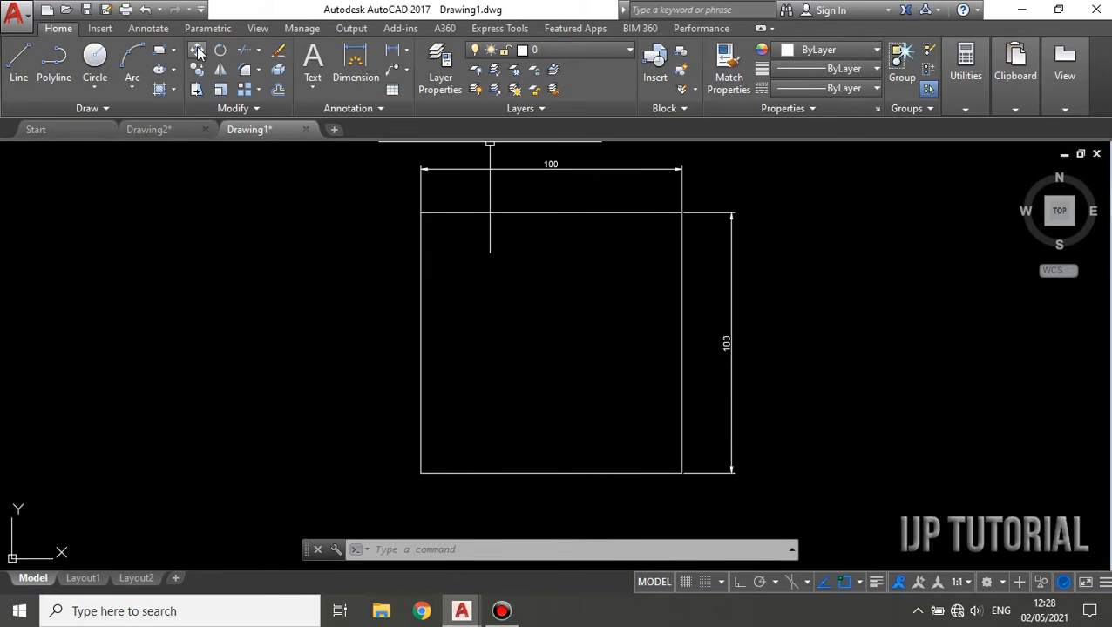
click(148, 29)
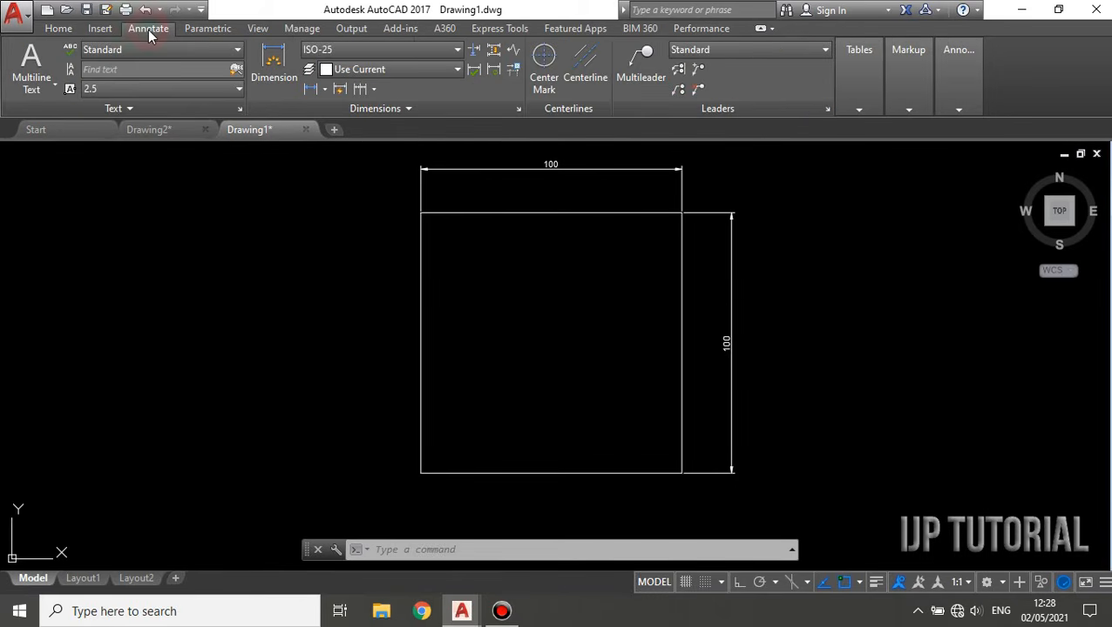
click(519, 108)
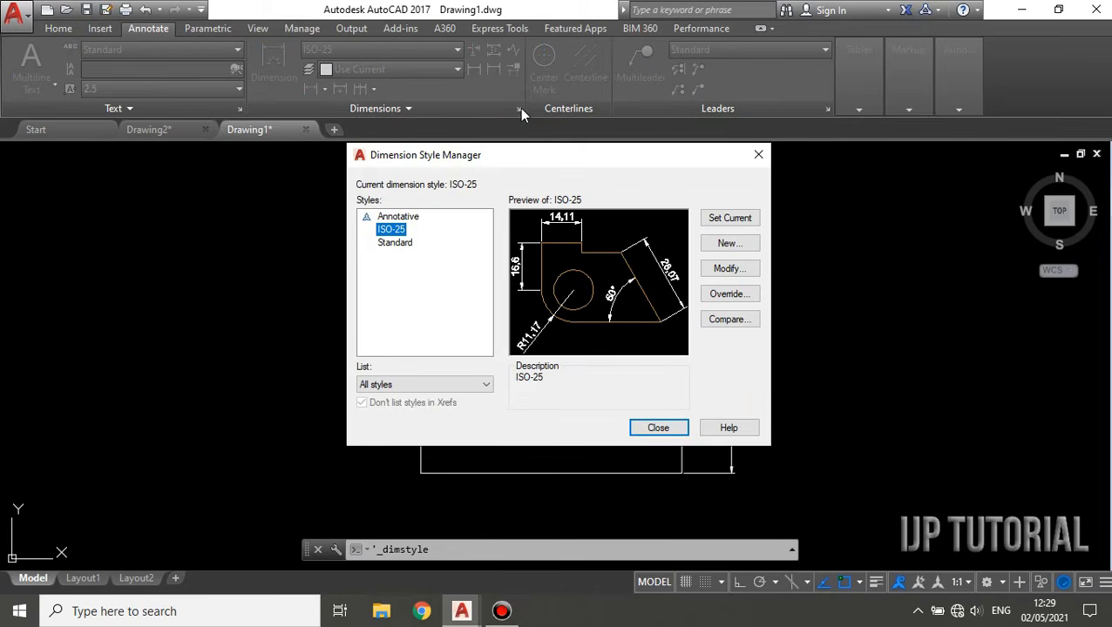
click(758, 155)
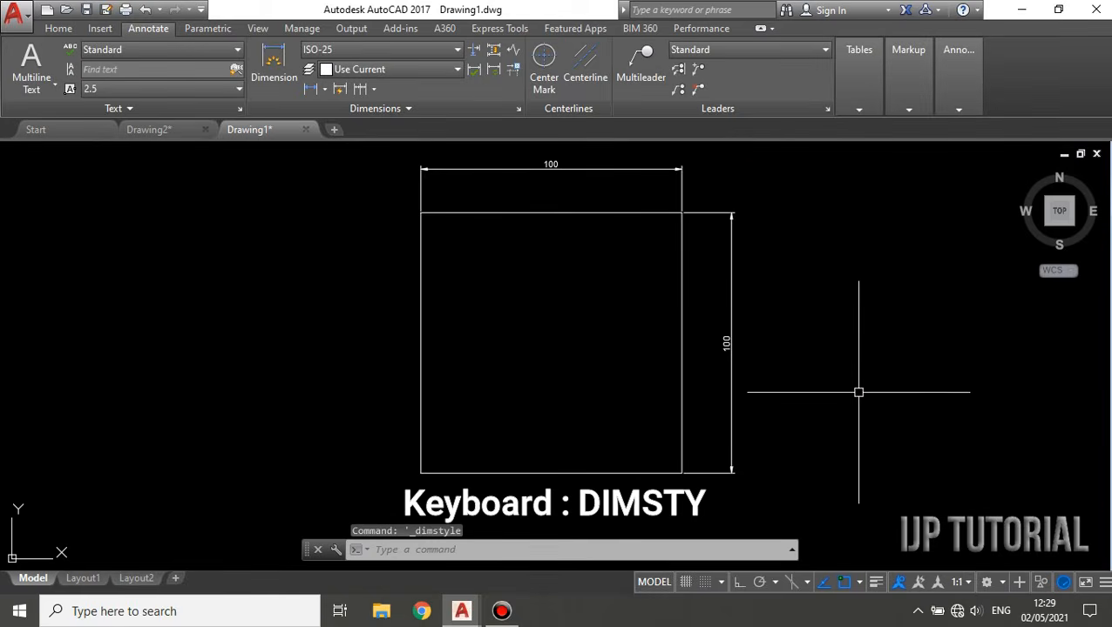
- Launch the Dimension Style Manager with the DIMSTY command and open the ISO-25 style for modification
text(dims)
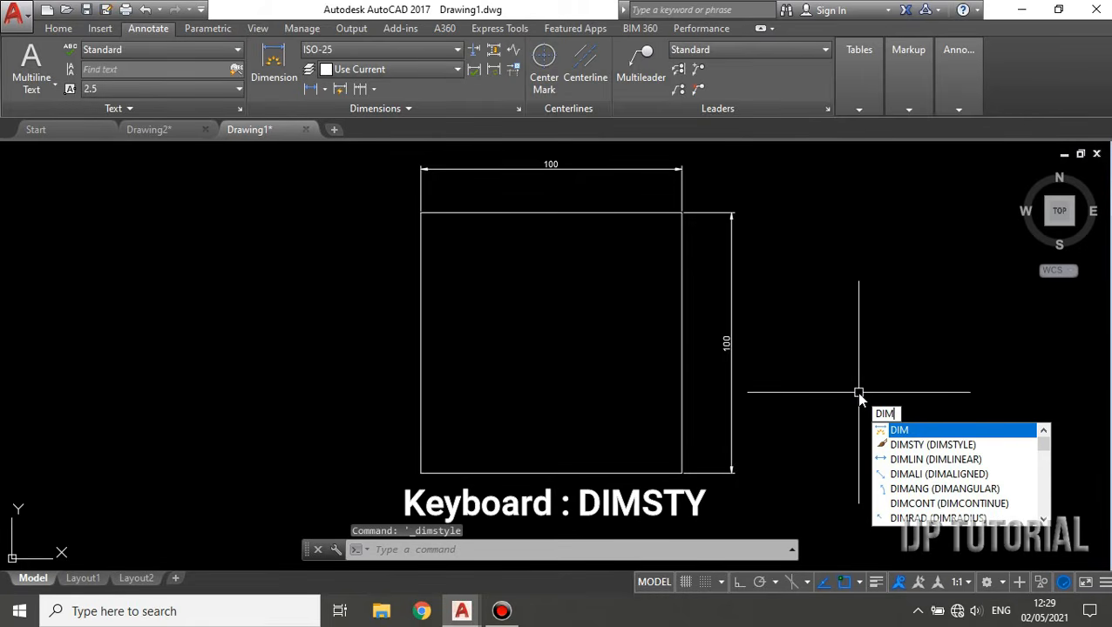
text(ty)
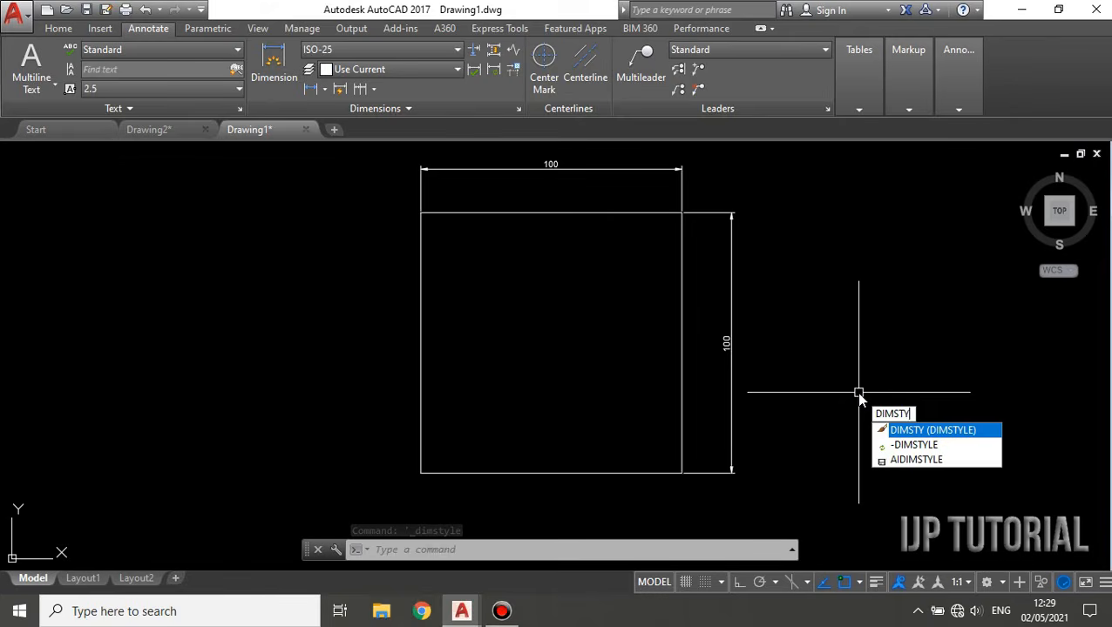
key(Return)
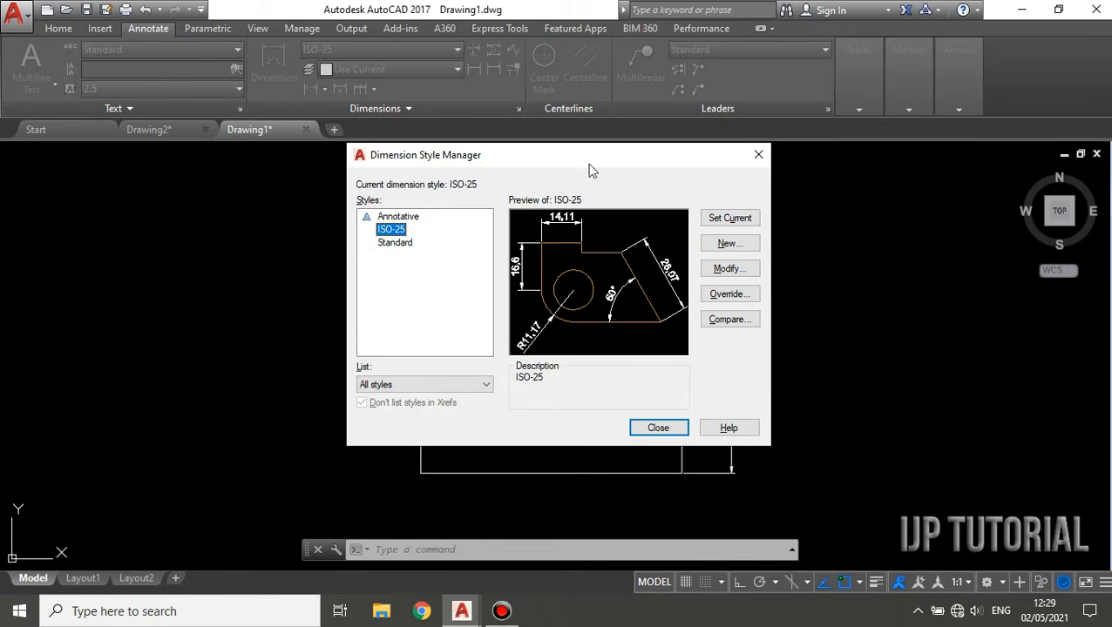
drag(592, 154, 384, 86)
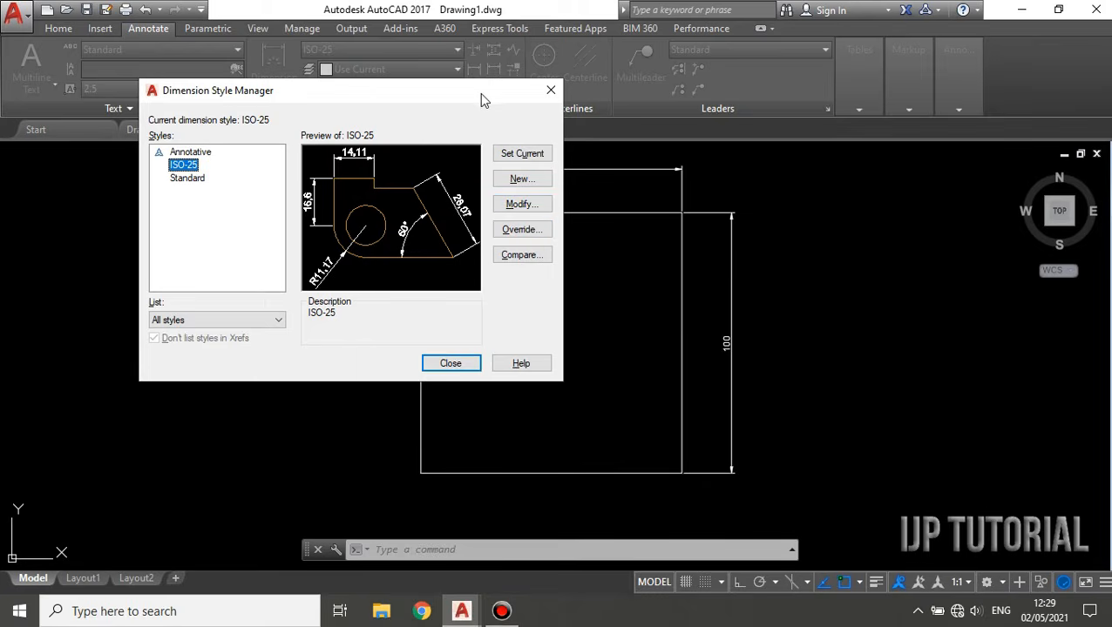
click(520, 207)
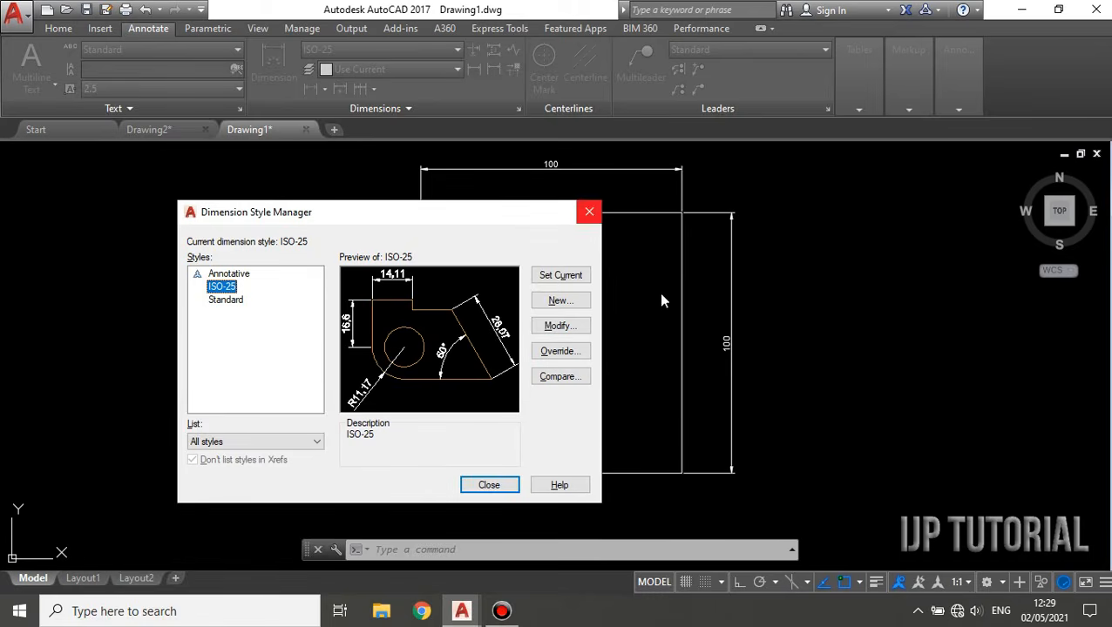
click(561, 327)
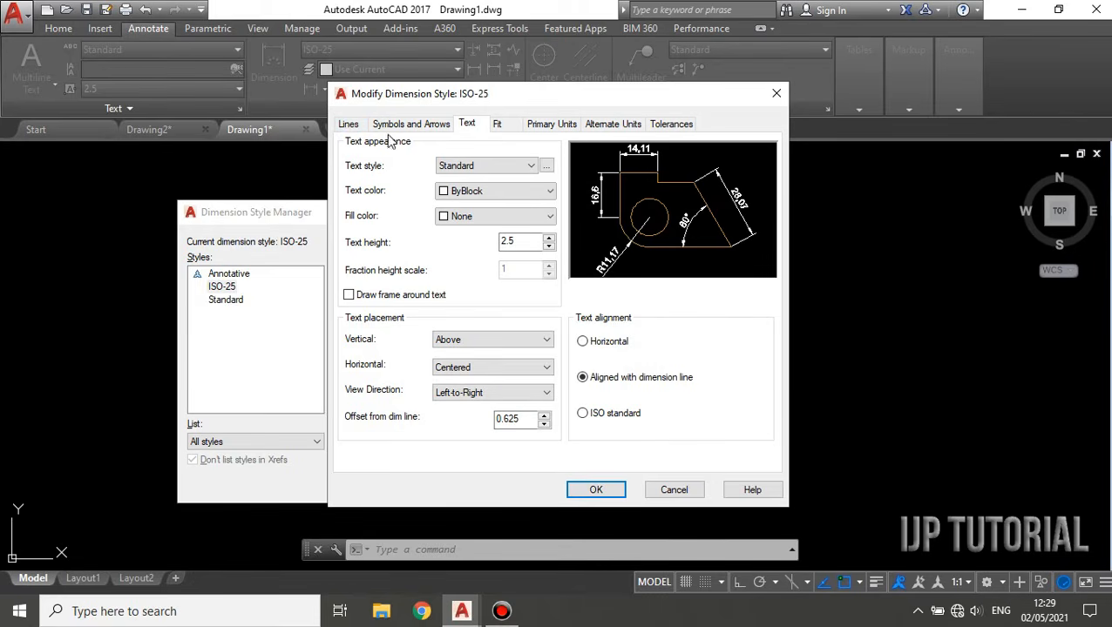
- Review the ISO-25 style's settings for lines, symbols and arrows, text, fit, primary units, alternate units and tolerances
click(349, 124)
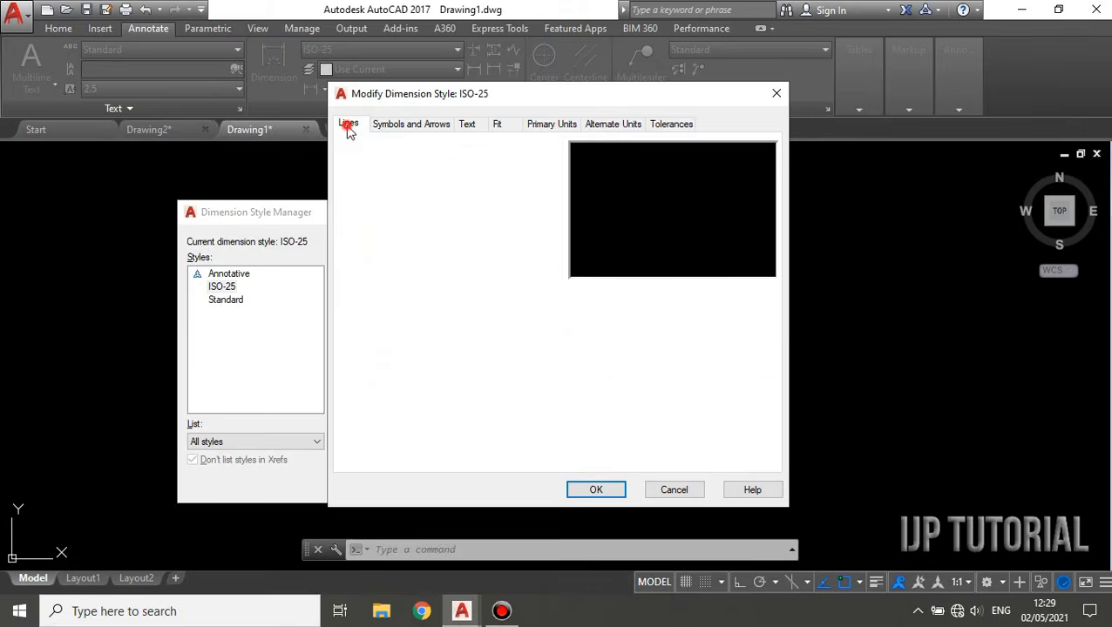
click(431, 126)
click(468, 123)
click(495, 125)
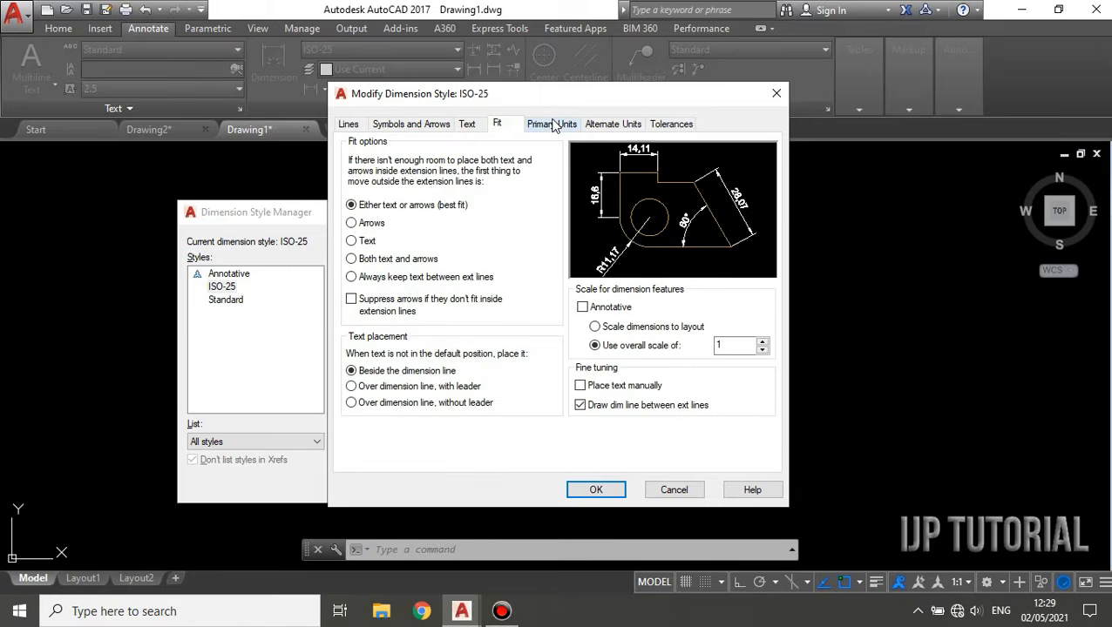
click(552, 125)
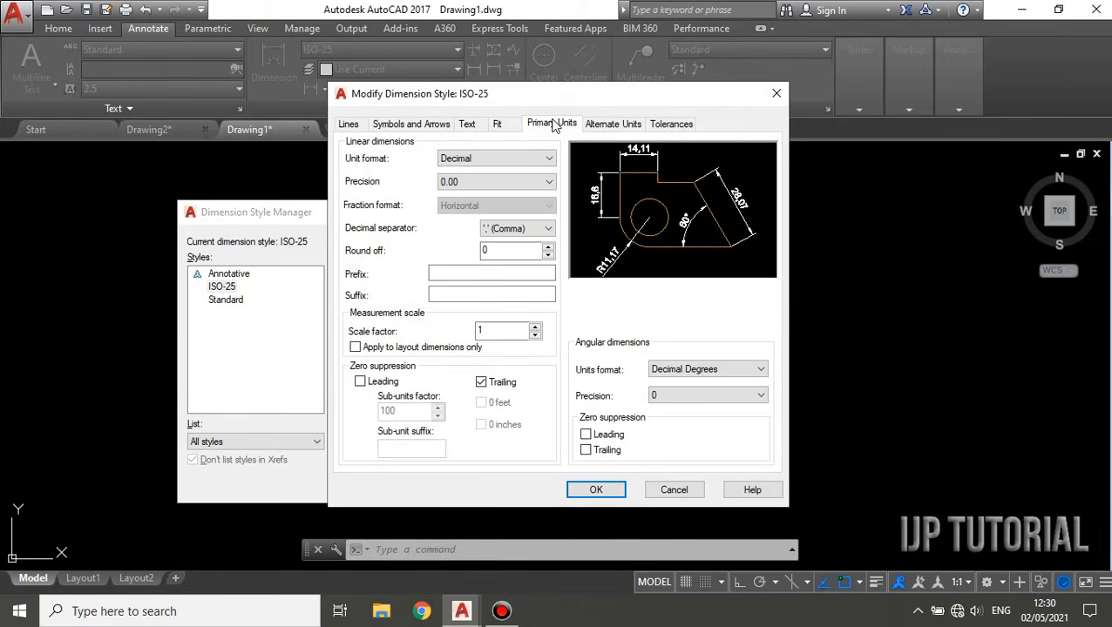
click(610, 124)
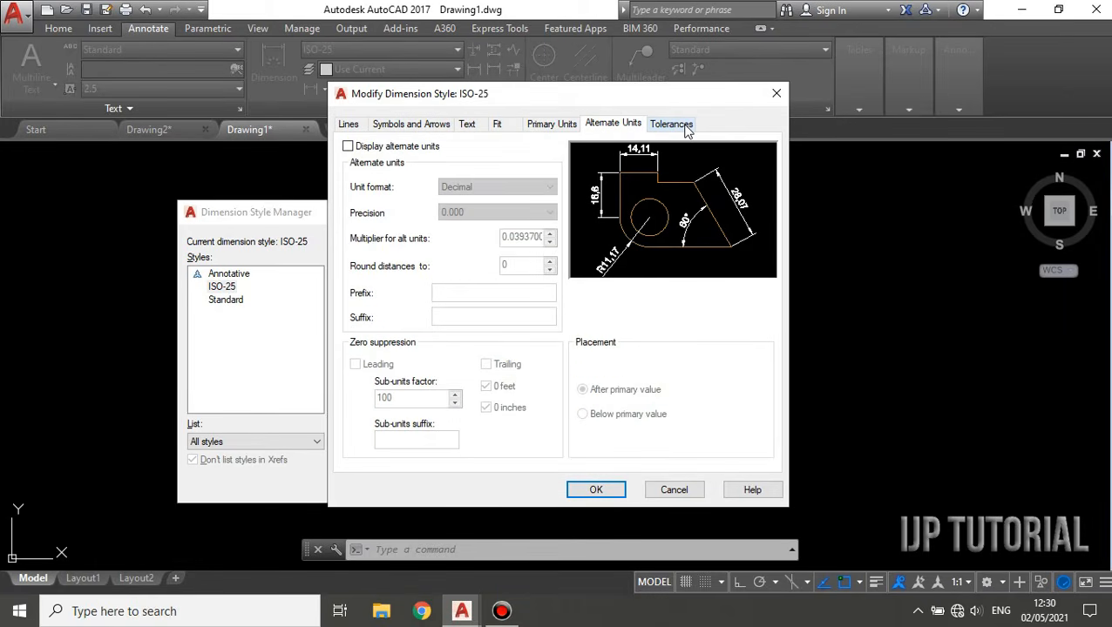
click(684, 127)
click(637, 127)
drag(712, 98, 523, 72)
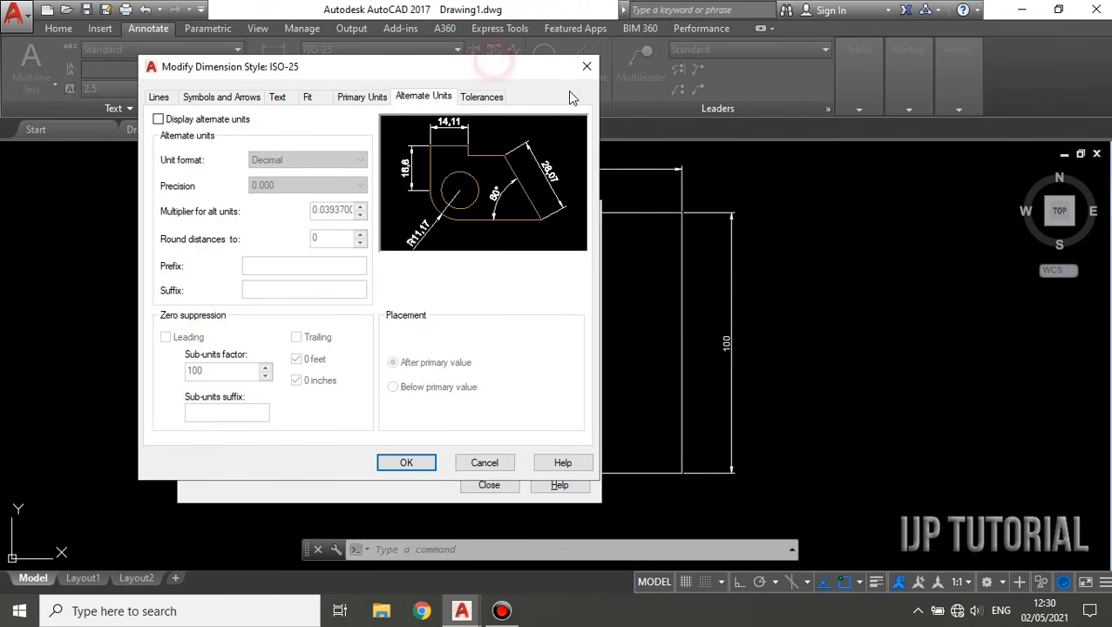
drag(523, 70, 679, 122)
- Set the ISO-25 style's overall dimension scale to 3 and apply ISO-25 as the current dimension style
click(465, 147)
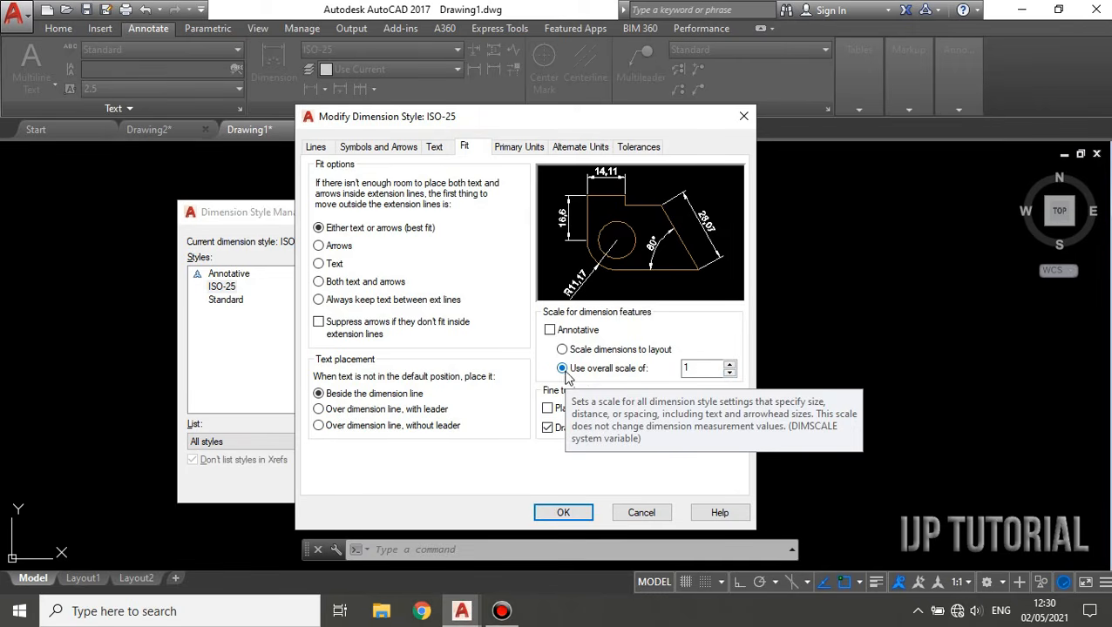
double_click(697, 368)
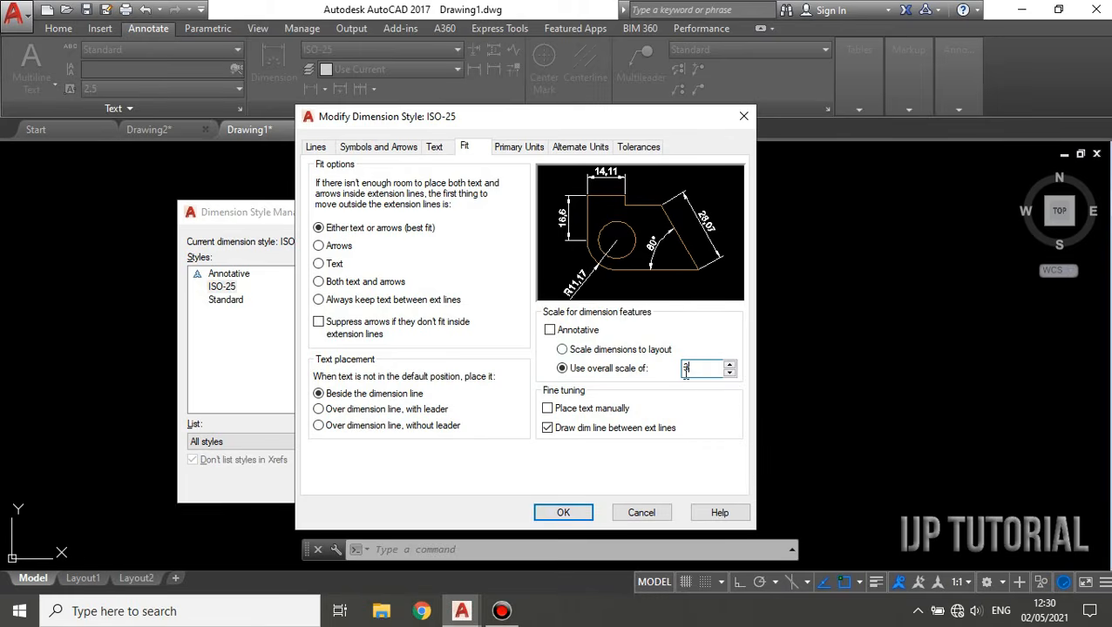
click(566, 512)
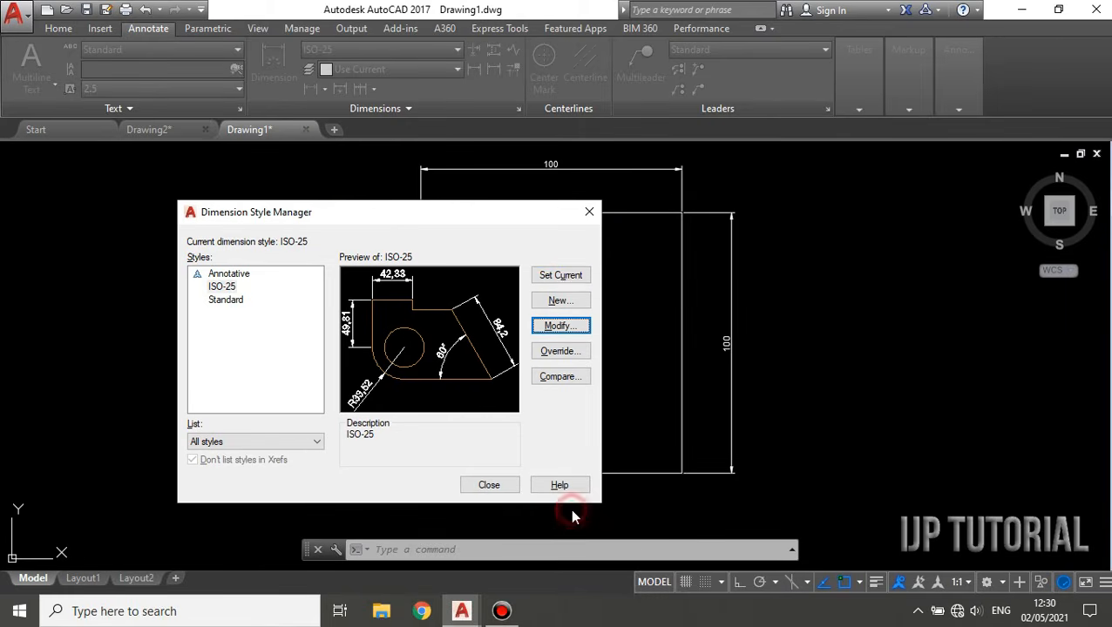
click(566, 277)
click(592, 212)
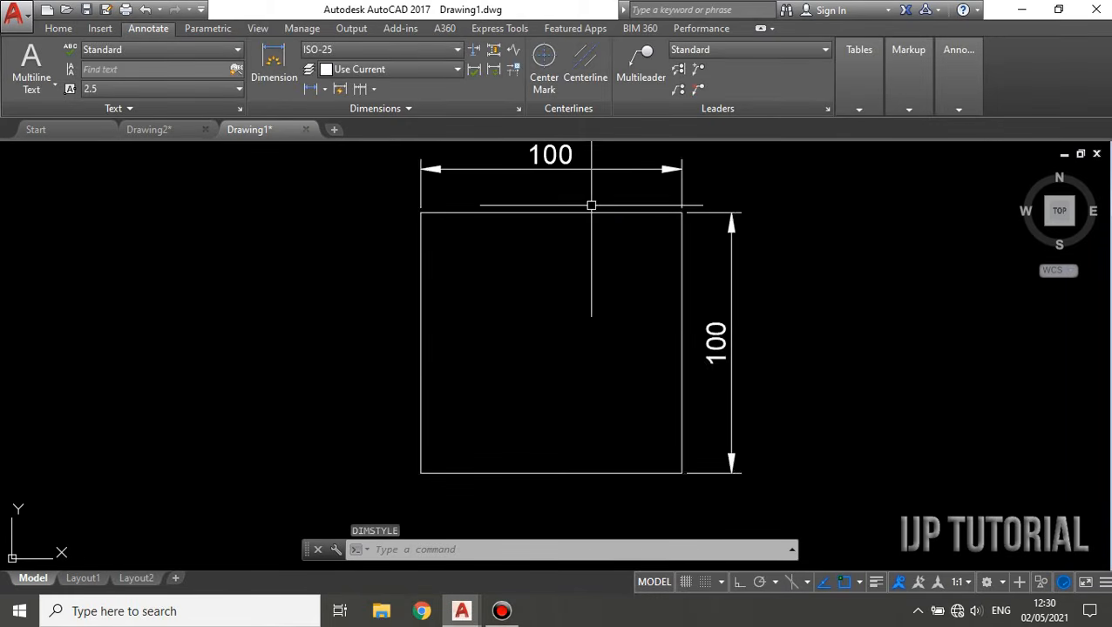
scroll(781, 342, down, 2)
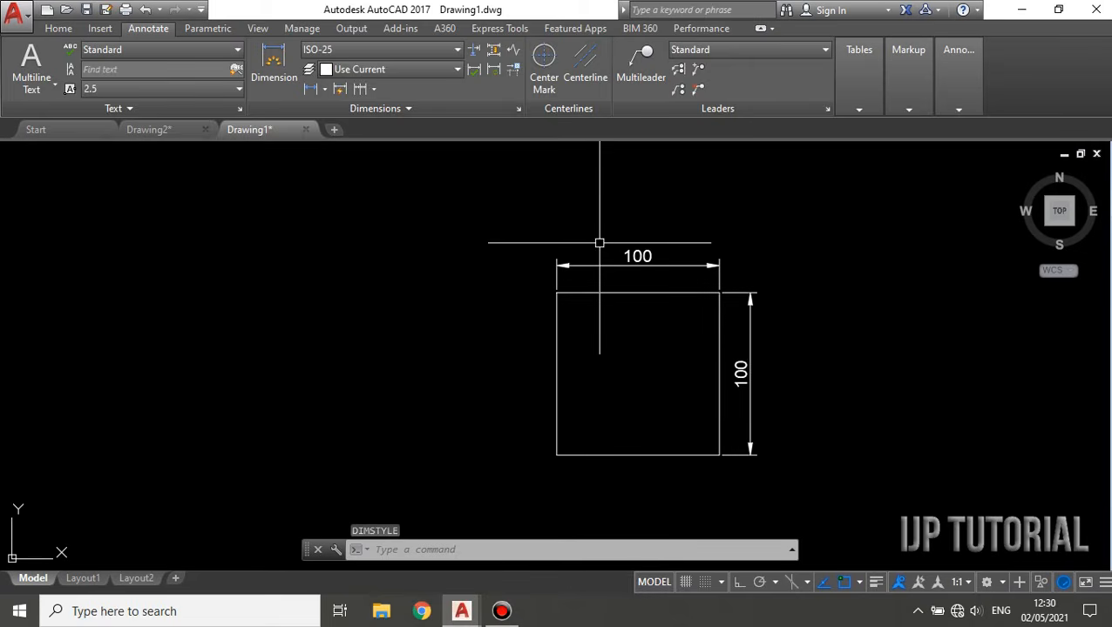
scroll(722, 267, up, 2)
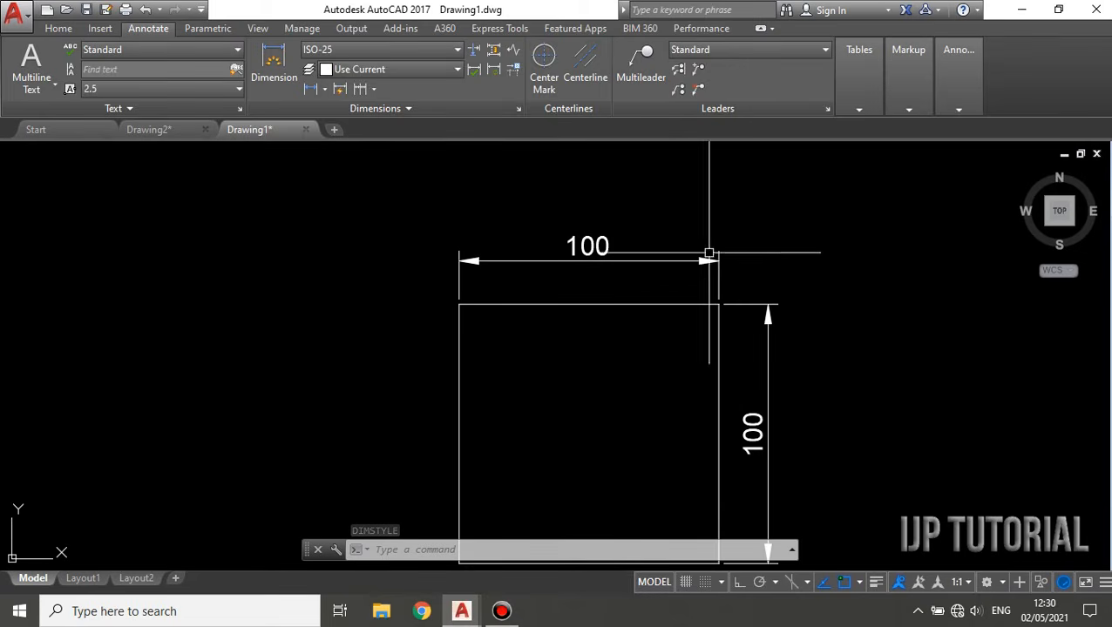
- Open the ISO-25 dimension style for modification and set the extension lines' offset from origin to 2
scroll(762, 295, down, 1)
scroll(766, 300, up, 1)
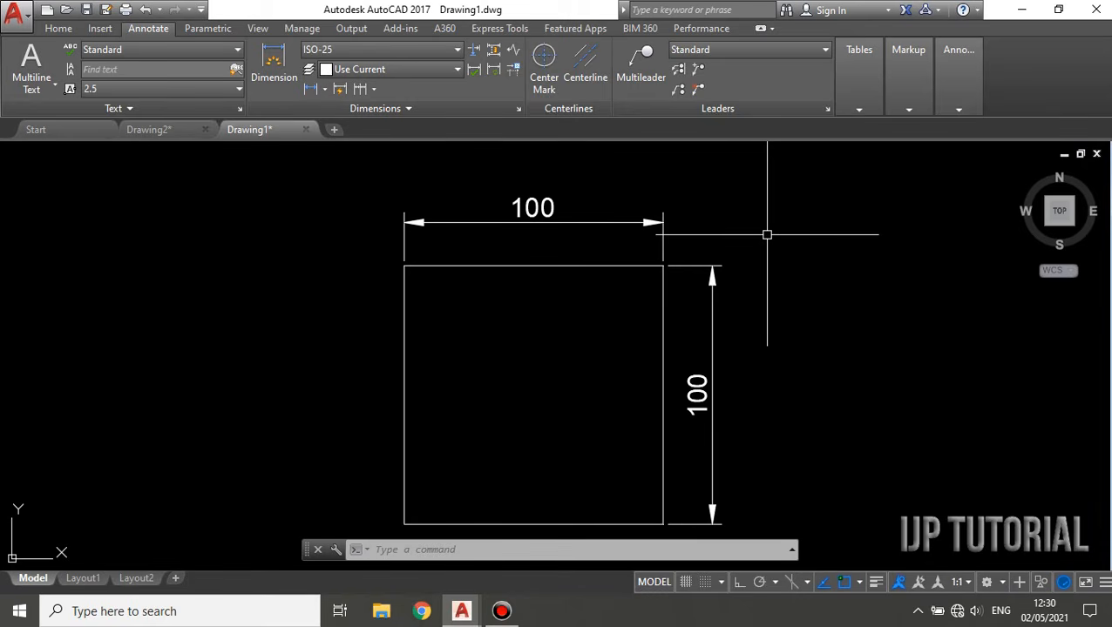
click(517, 110)
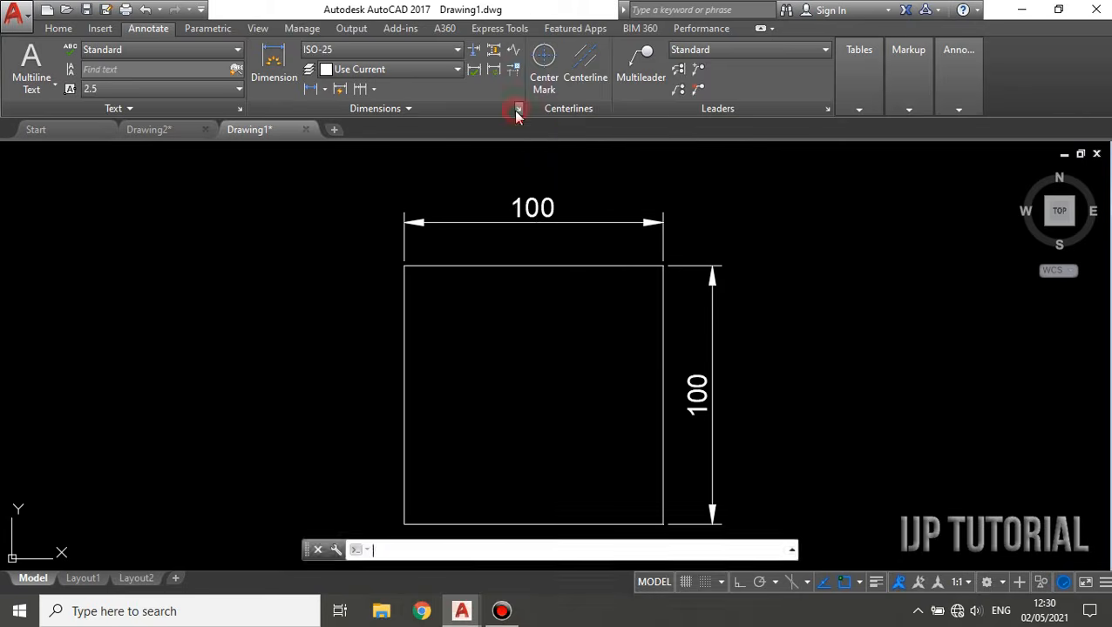
click(726, 268)
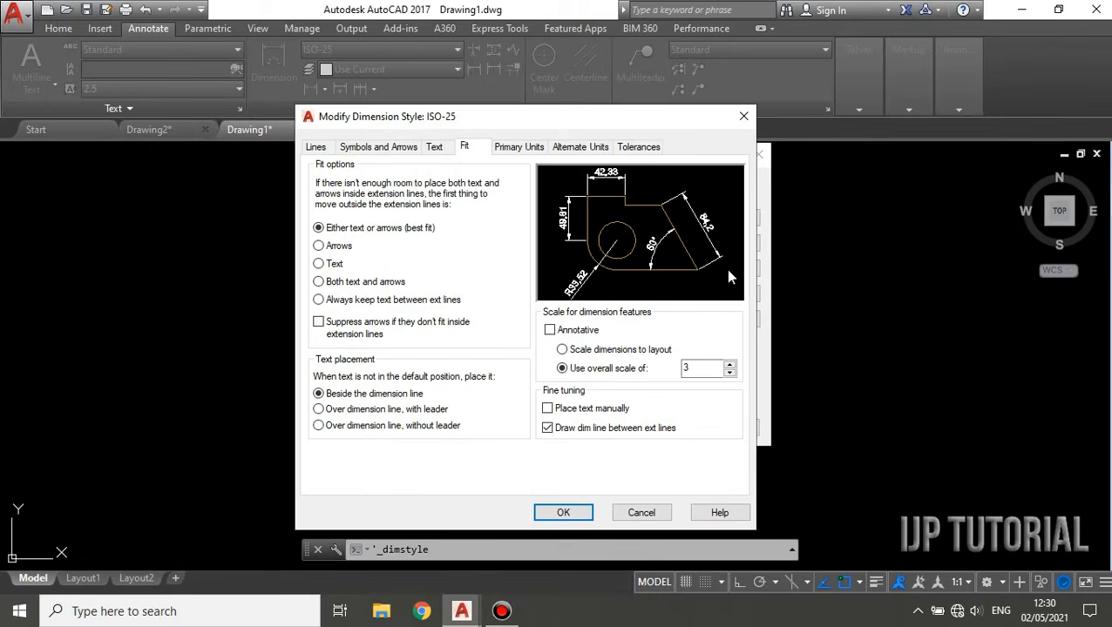
click(316, 146)
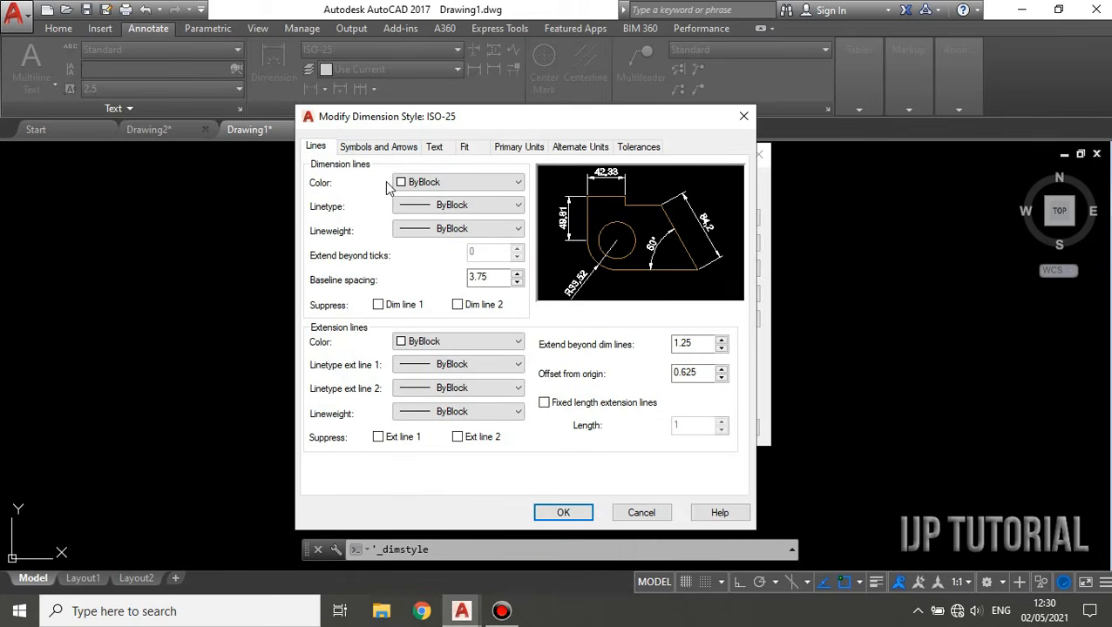
drag(627, 122, 449, 96)
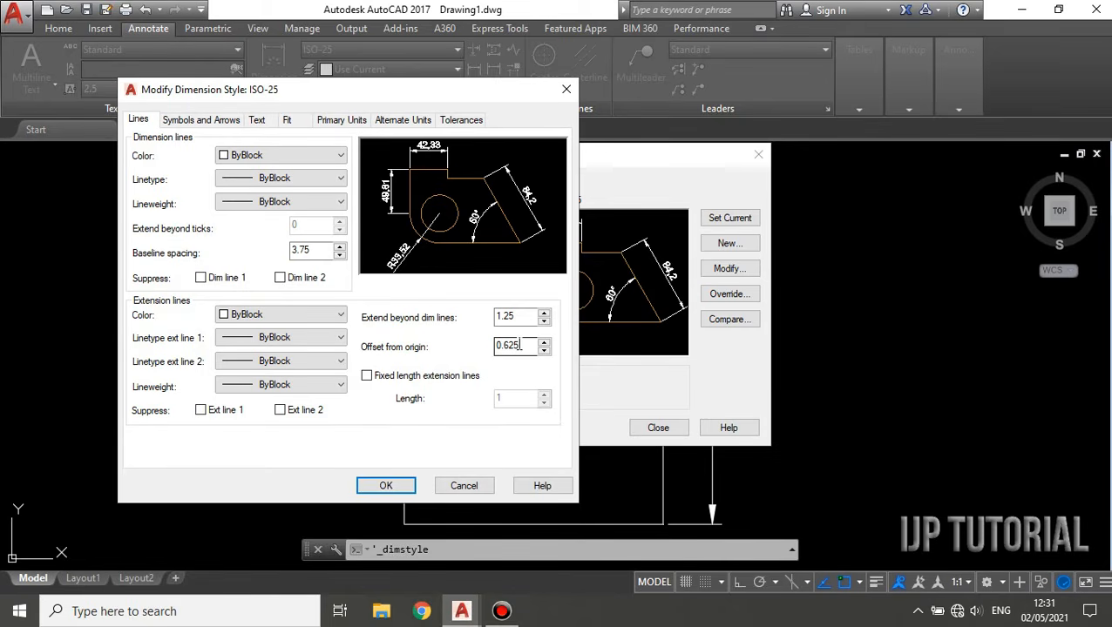
click(521, 348)
drag(520, 347, 478, 349)
text(2)
- Set the ISO-25 style's first, second and leader arrowheads to Architectural tick
click(185, 122)
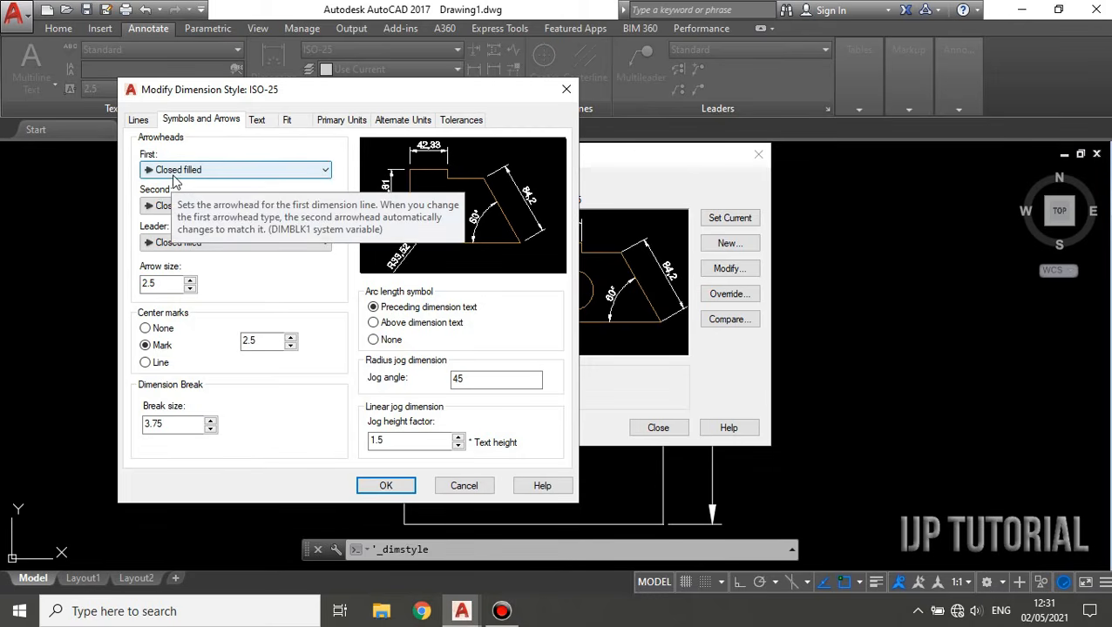
click(292, 178)
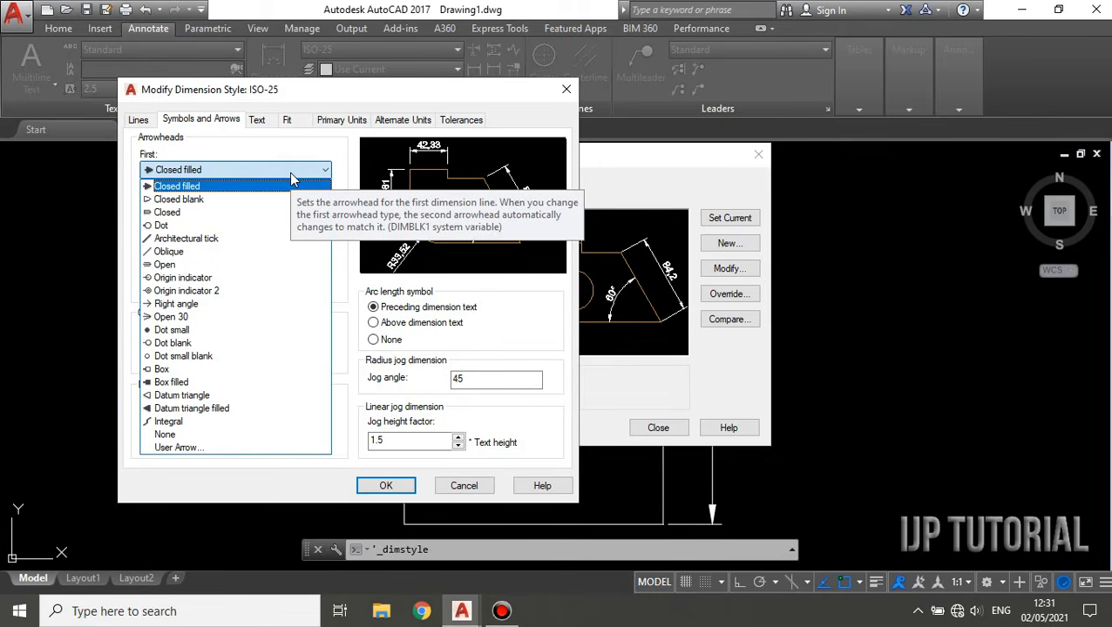
click(231, 238)
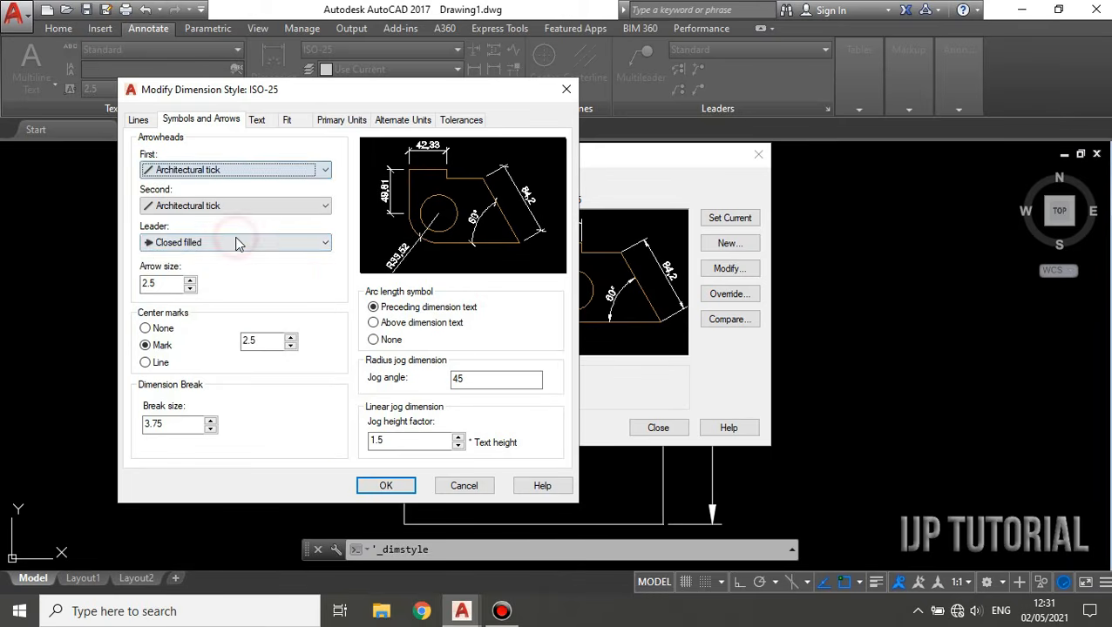
click(322, 206)
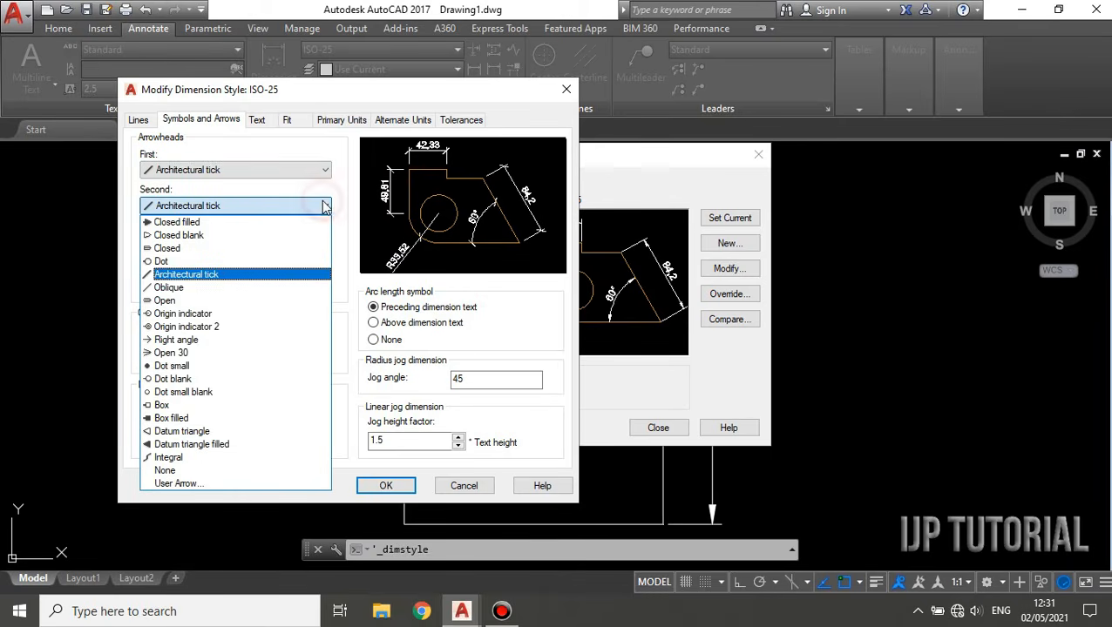
click(241, 272)
click(301, 242)
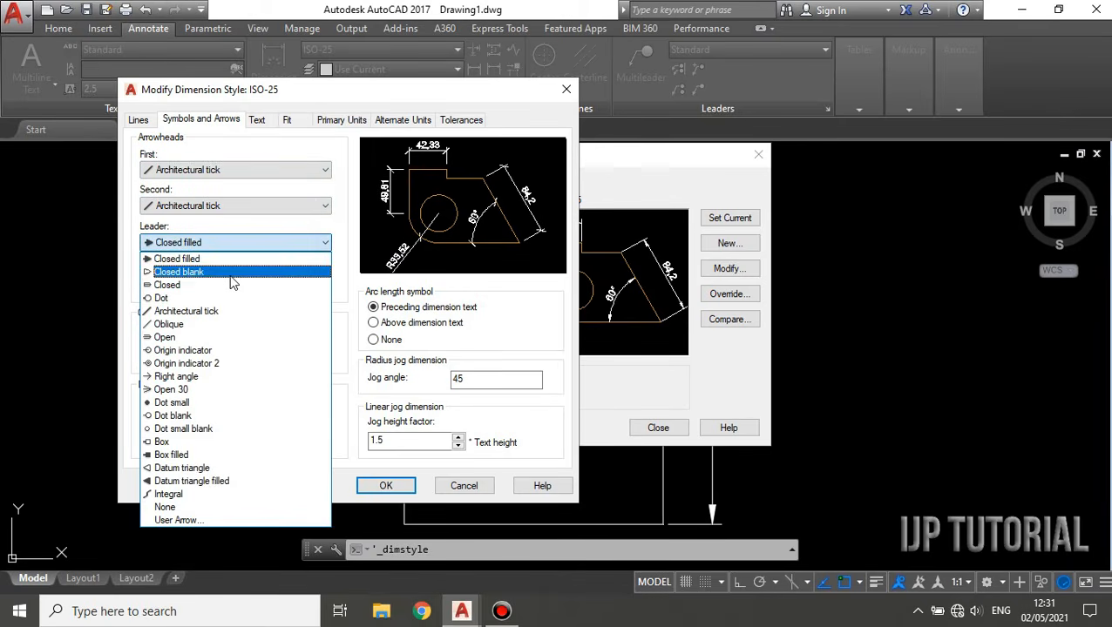
click(224, 311)
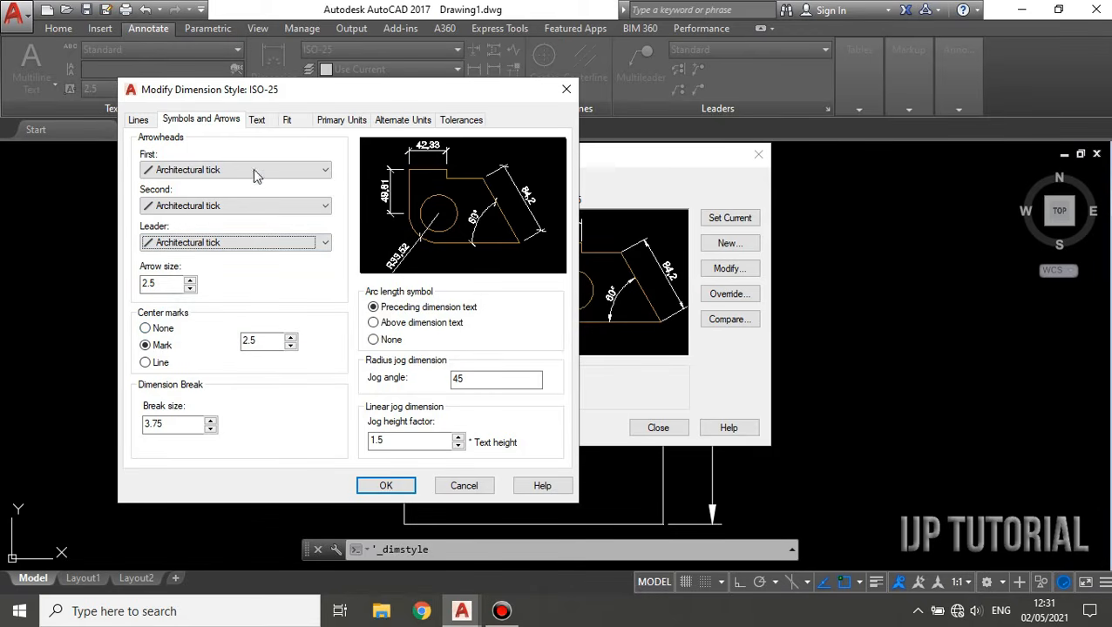
- Compare the aligned and horizontal text alignments in the ISO-25 style and set the dimension text to Horizontal
click(252, 122)
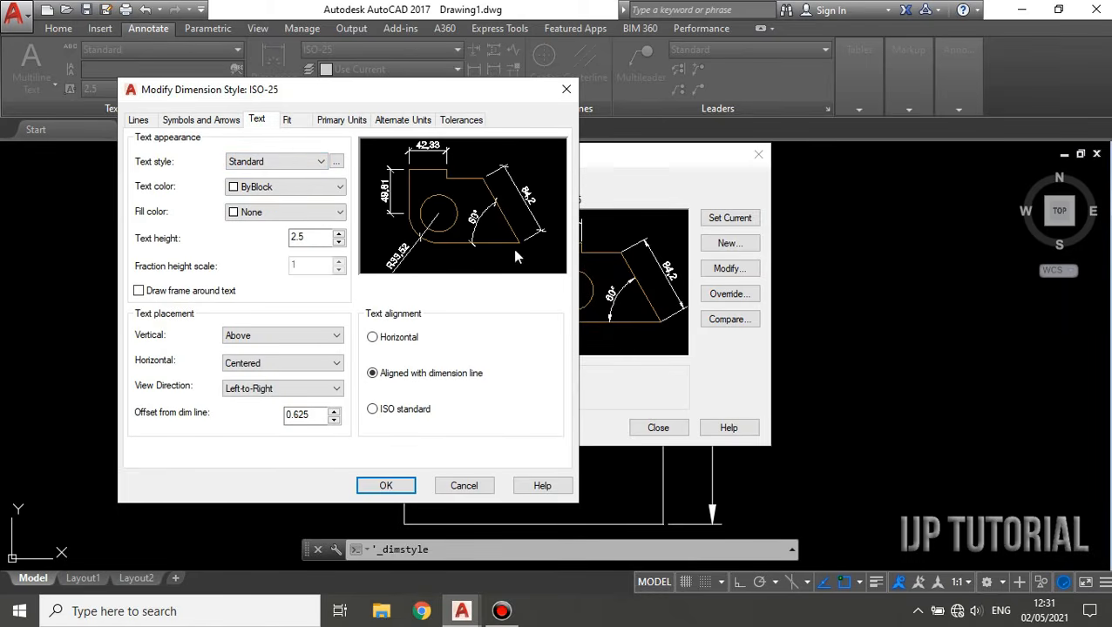
click(287, 119)
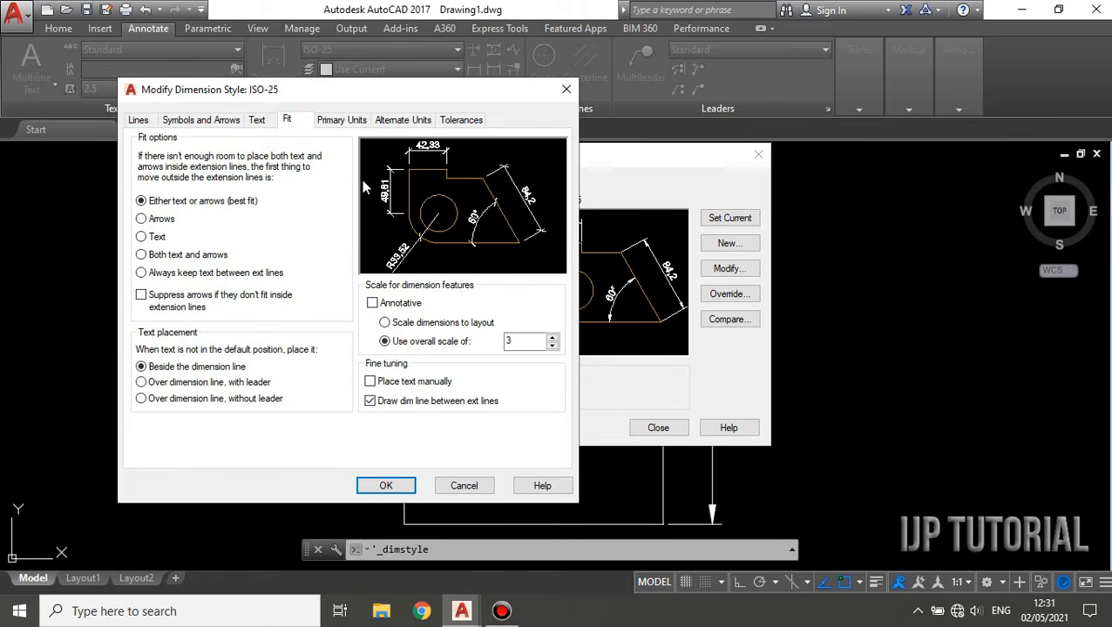
click(264, 121)
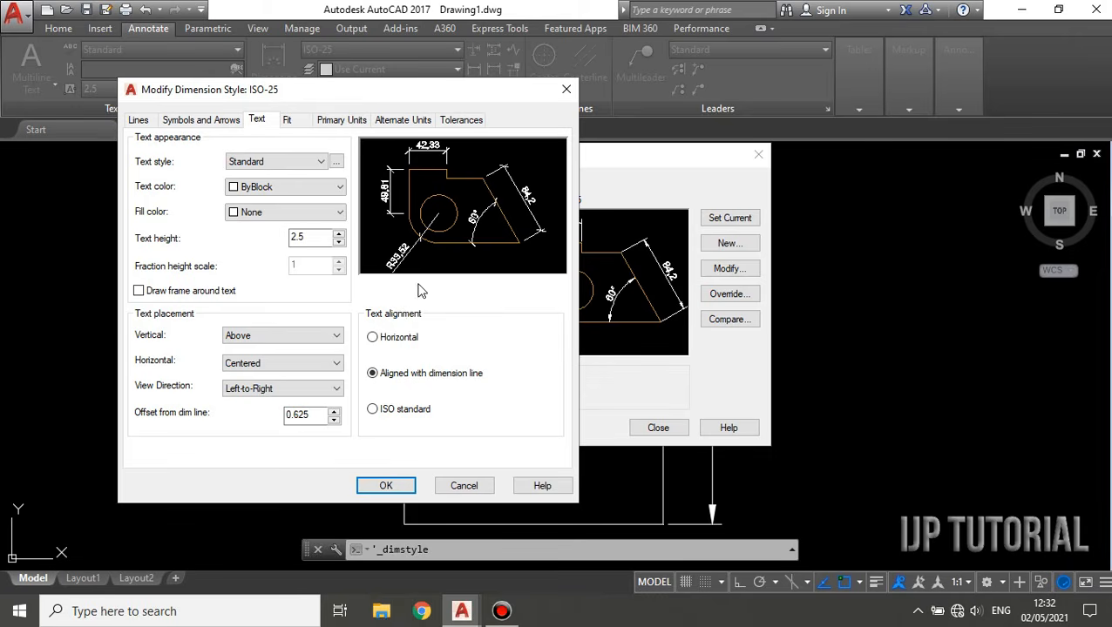
click(373, 338)
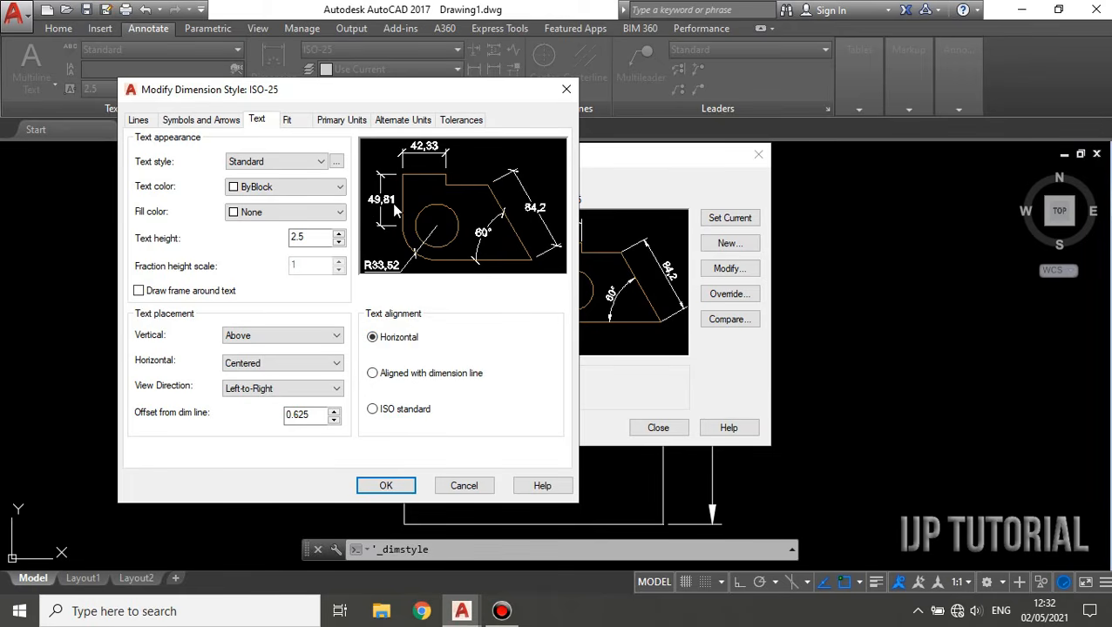
click(372, 373)
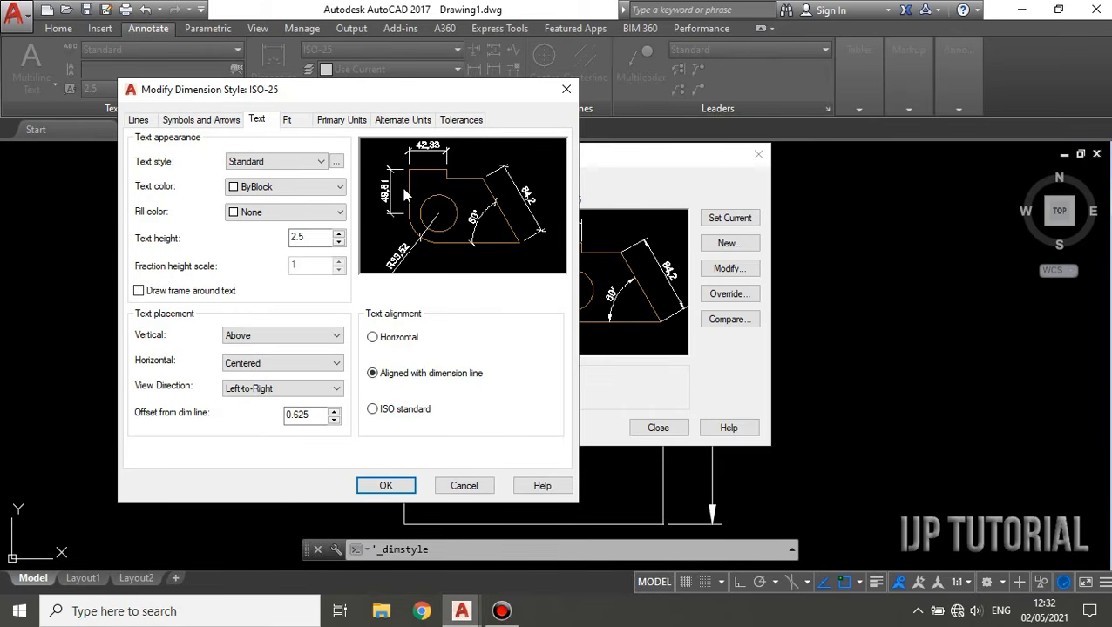
click(372, 338)
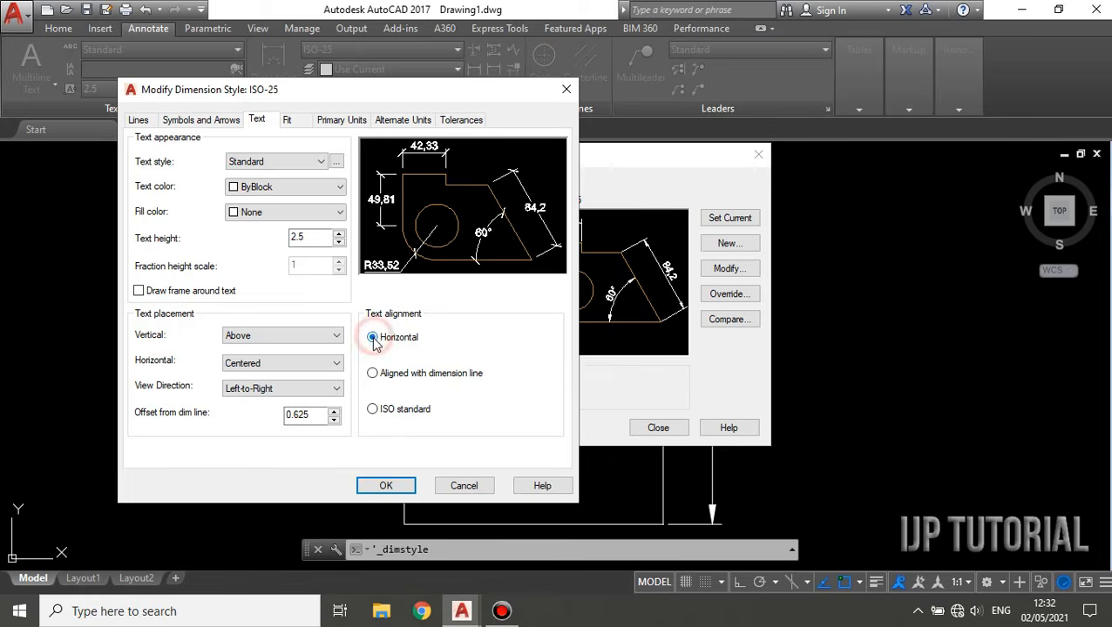
- Review the ISO-25 style's fit, unit and tolerance settings, and apply the modified style as the current dimension style
click(286, 120)
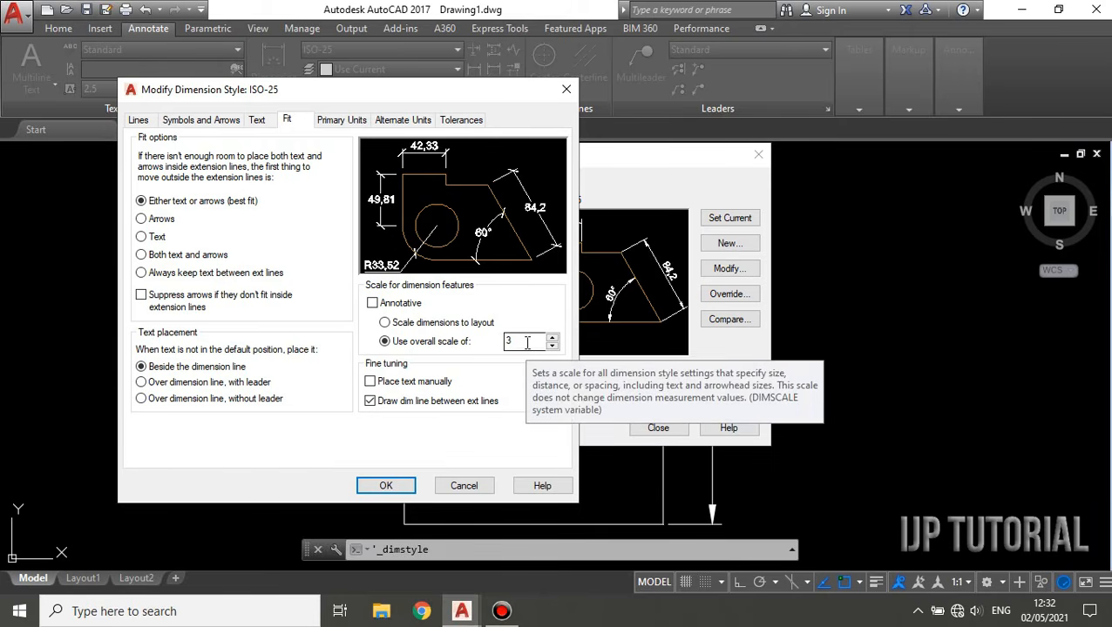
click(350, 124)
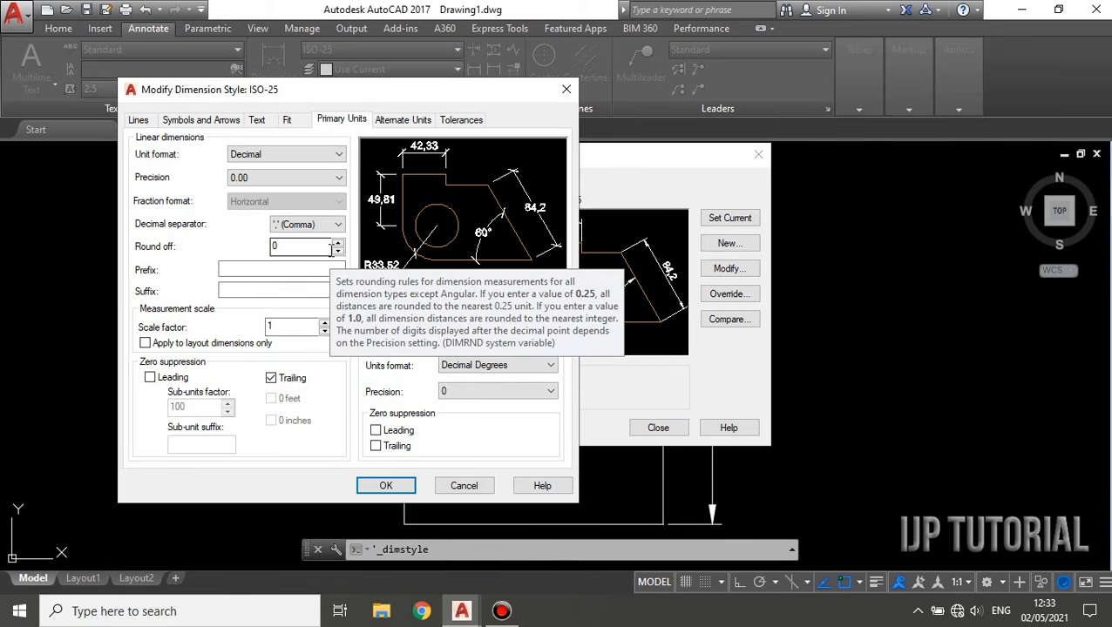
click(394, 121)
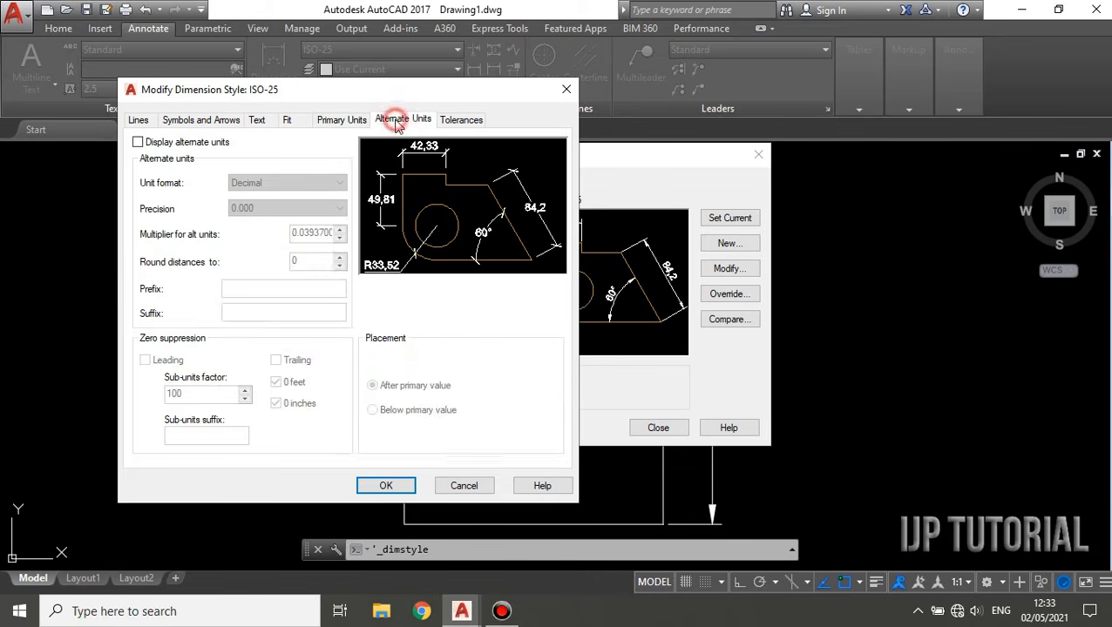
click(473, 120)
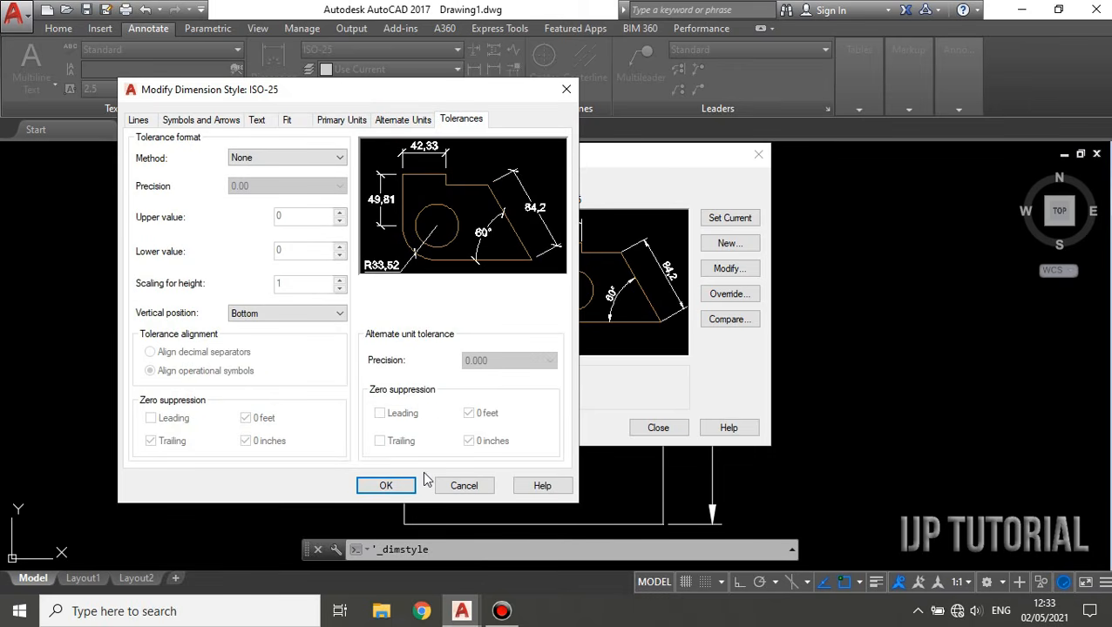
click(387, 489)
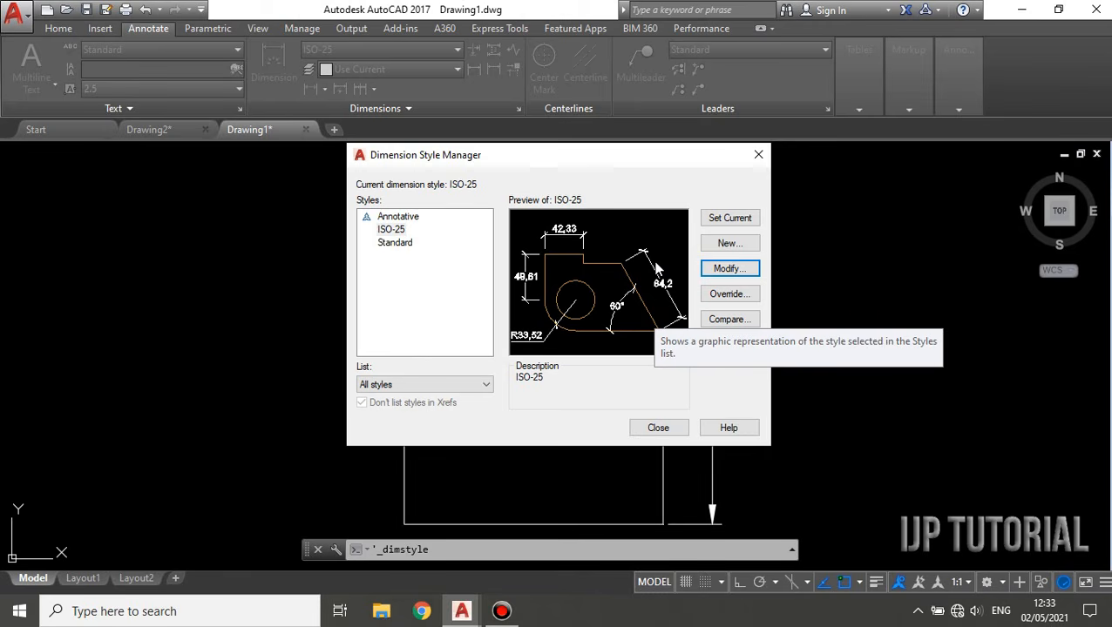
click(728, 218)
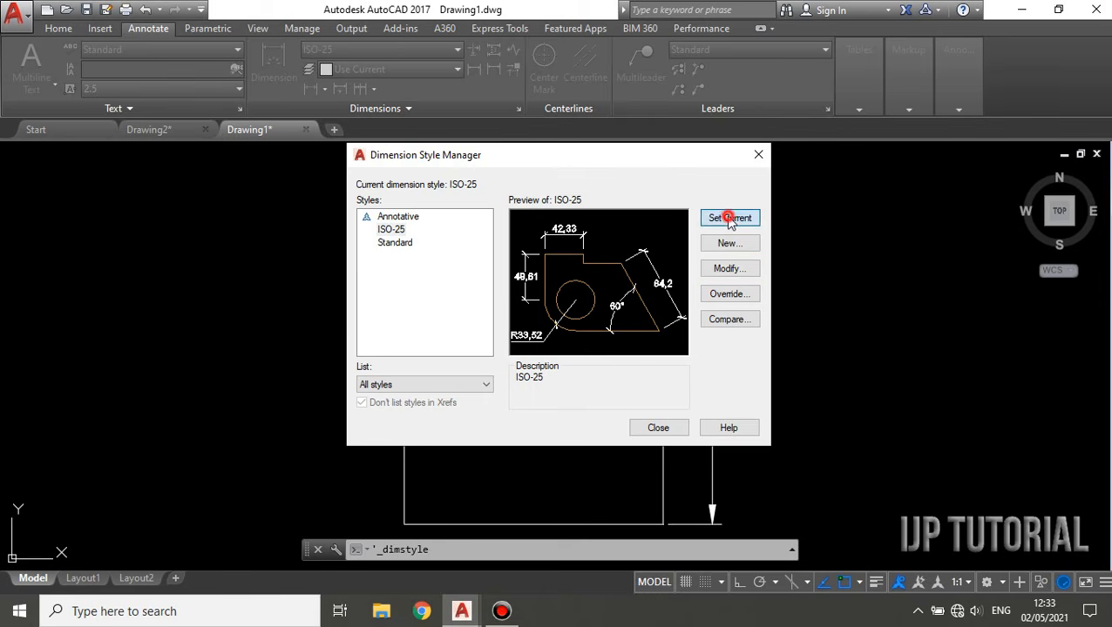
click(758, 154)
scroll(757, 300, down, 2)
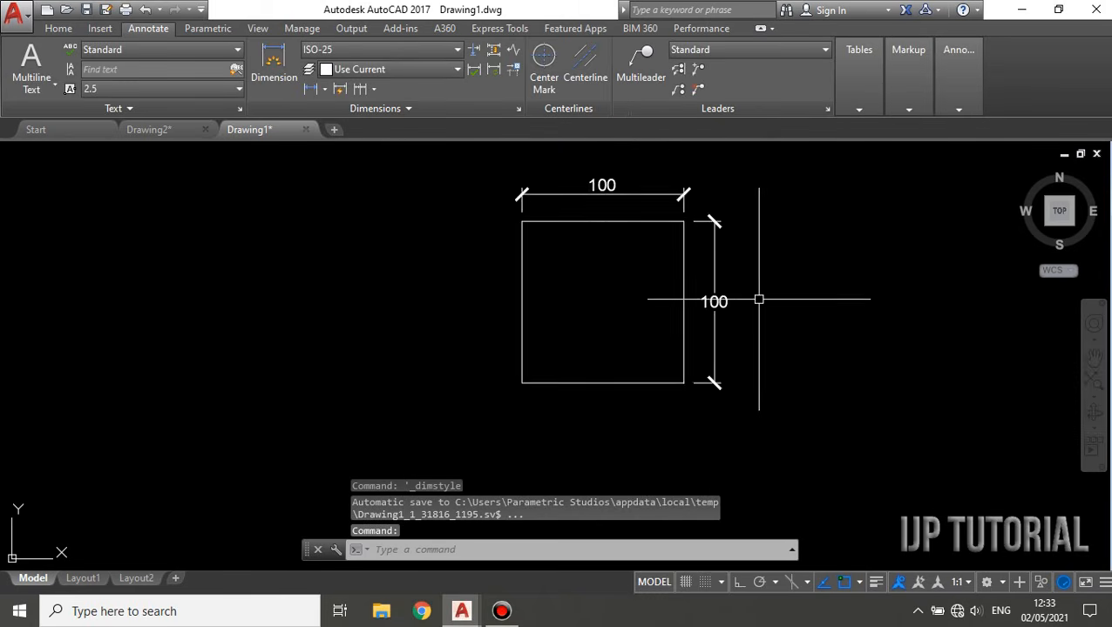
scroll(755, 303, up, 2)
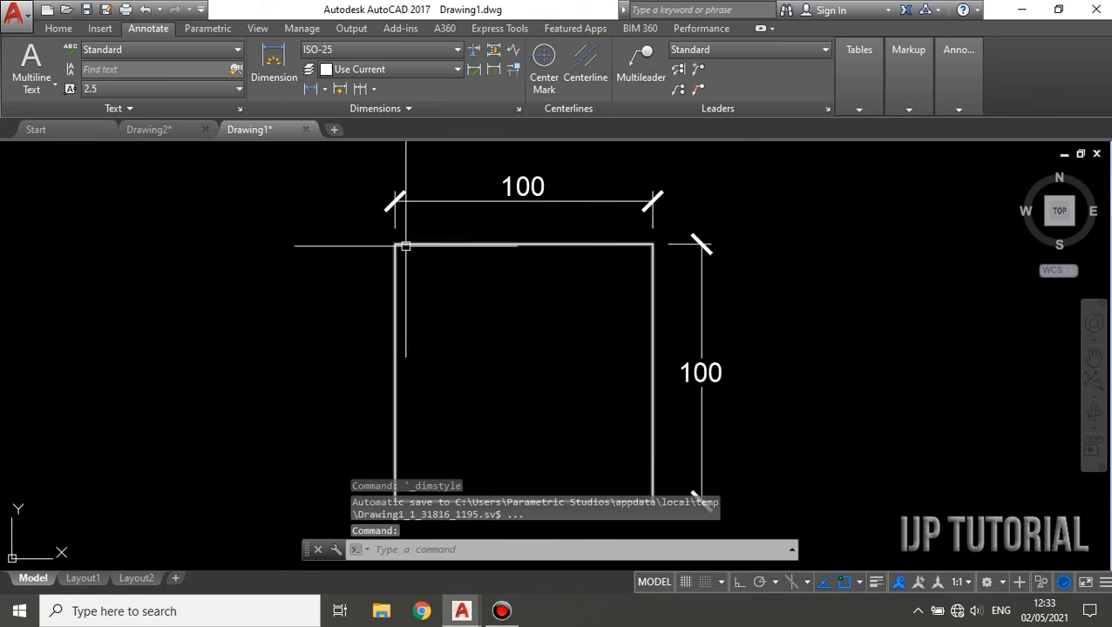